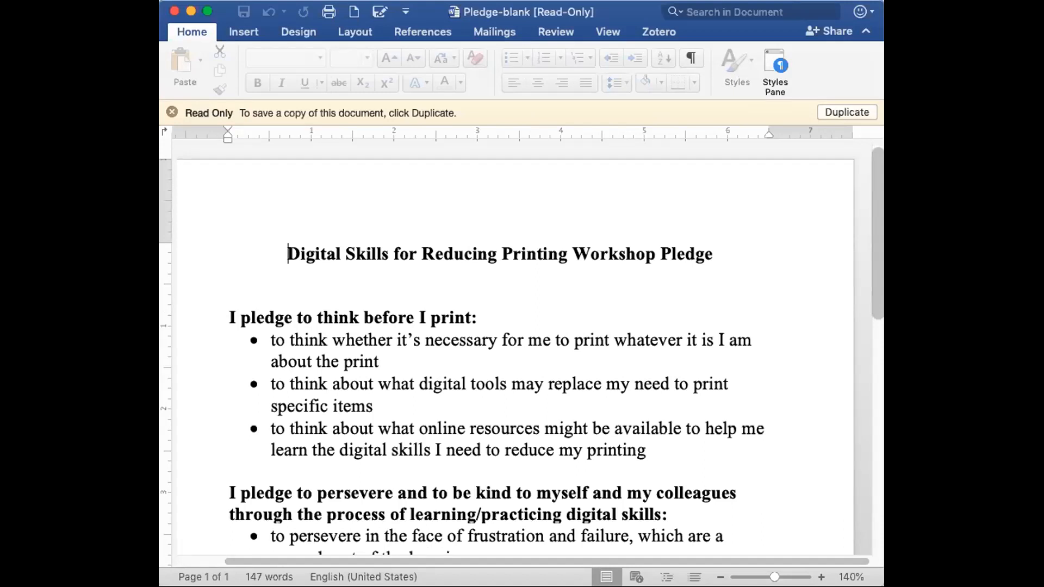
{"action": "key", "text": "super+shift+s"}
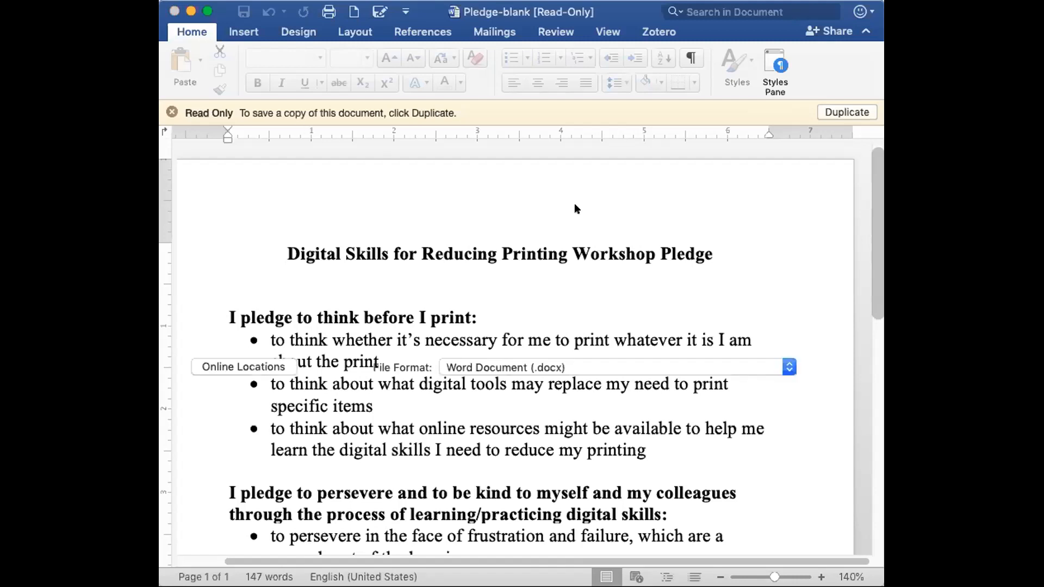
{"action": "left_click", "coordinate": [561, 368]}
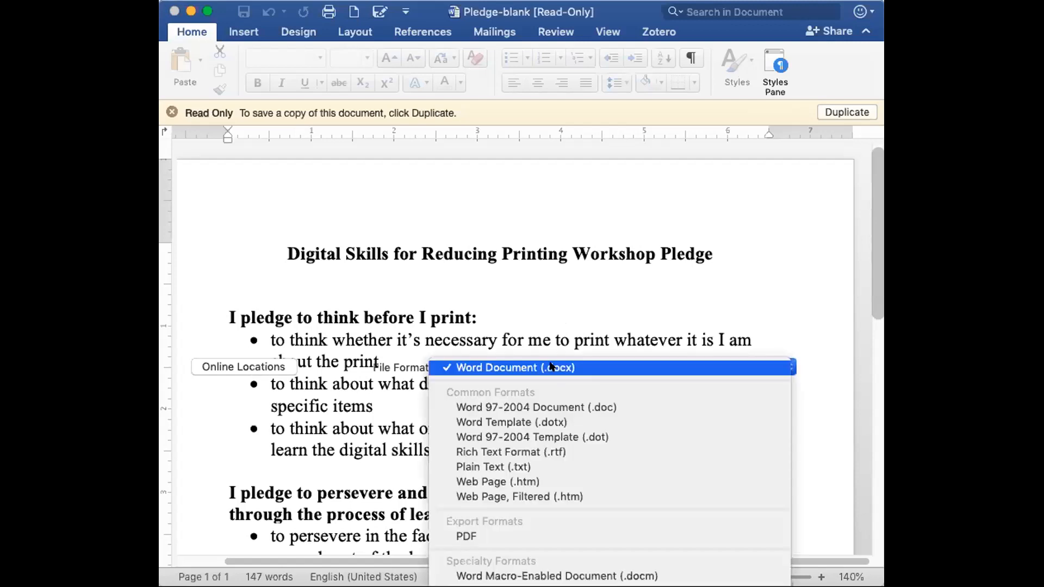
{"action": "left_click", "coordinate": [480, 535]}
{"action": "left_click", "coordinate": [481, 303]}
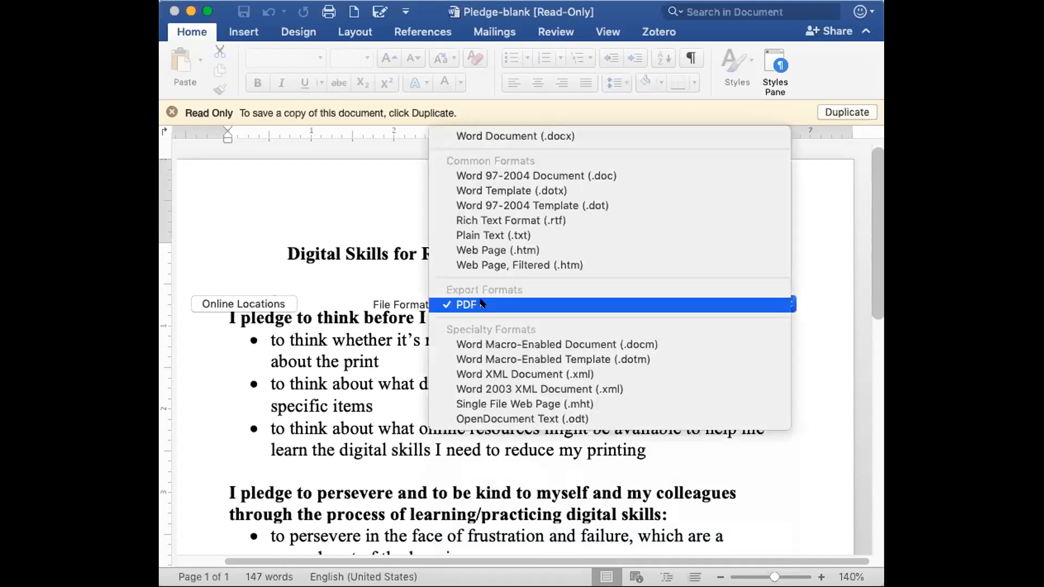
{"action": "left_click", "coordinate": [378, 324]}
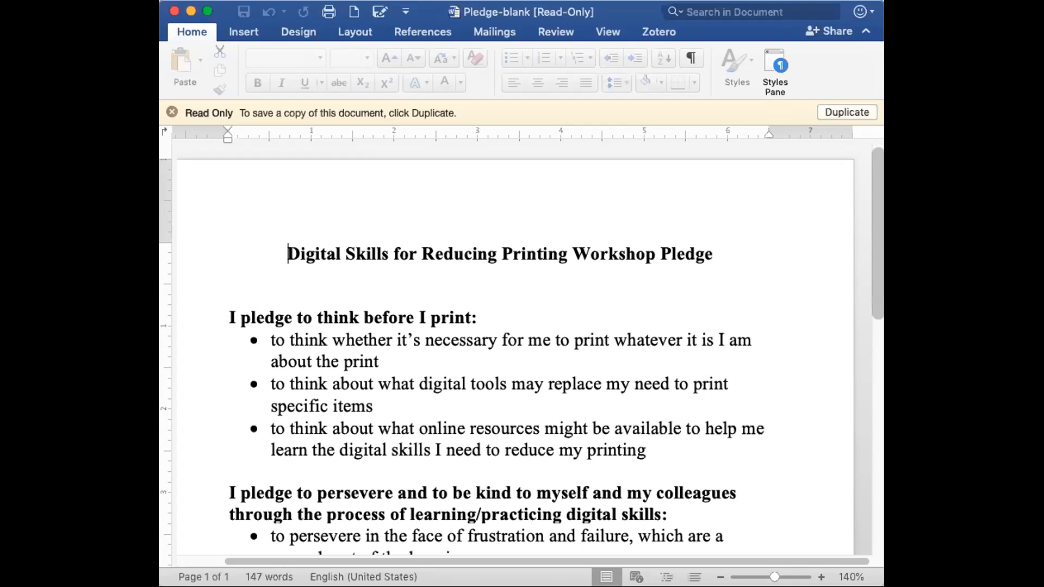
Print the pledge with Save as PDF, named Pledge-blank-db6.pdf, into the SignedPledges folder.
{"action": "key", "text": "super+p"}
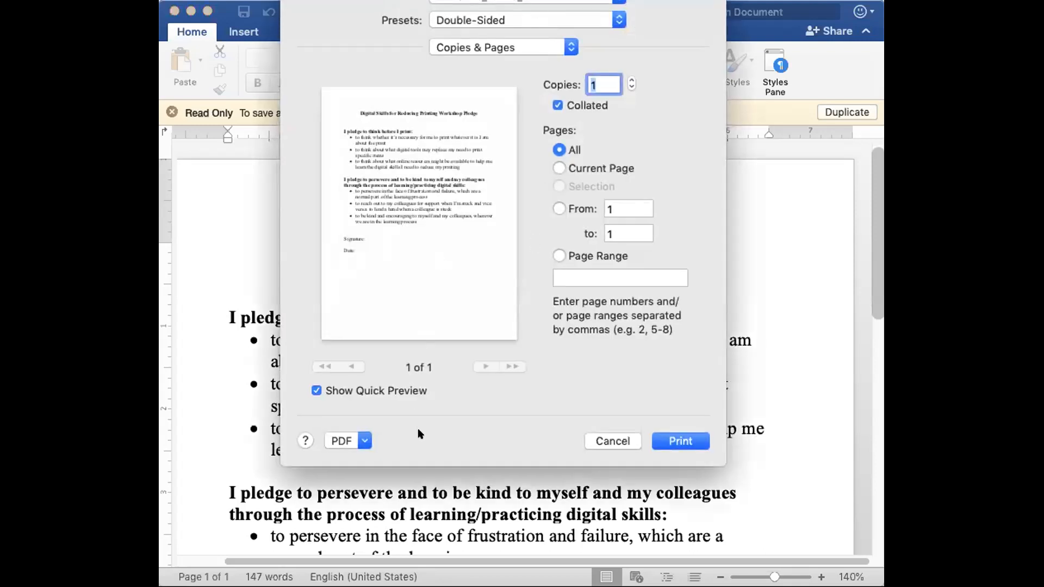
{"action": "left_click_drag", "start_coordinate": [467, 0], "coordinate": [479, 31]}
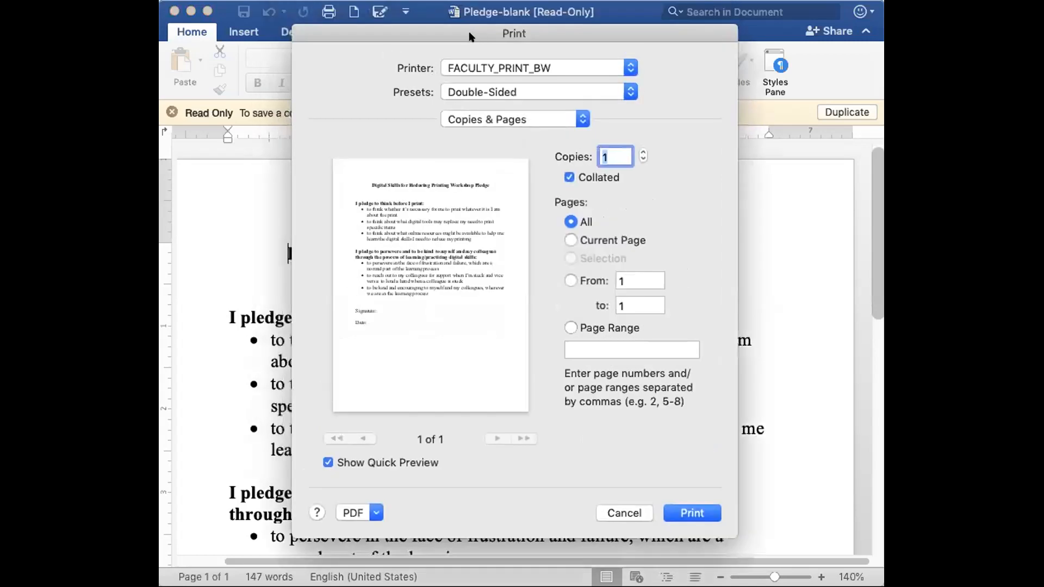
{"action": "left_click", "coordinate": [358, 511]}
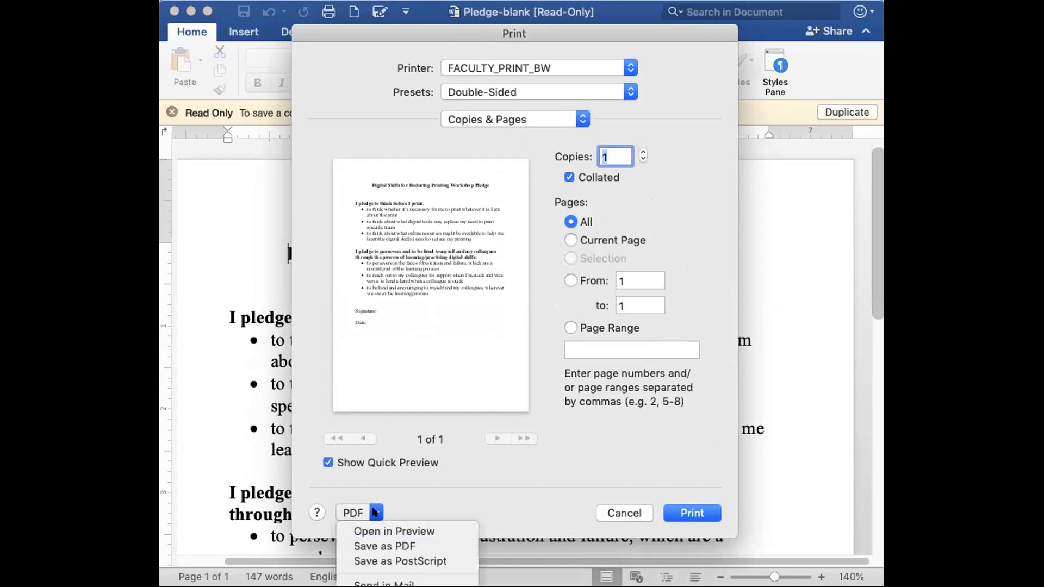
{"action": "left_click", "coordinate": [360, 547]}
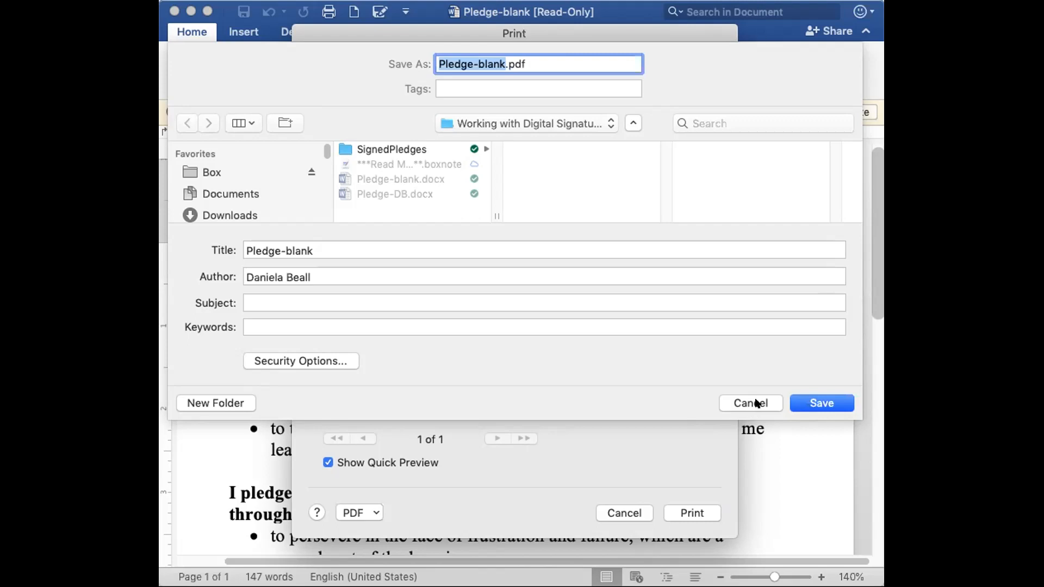
{"action": "left_click", "coordinate": [387, 150]}
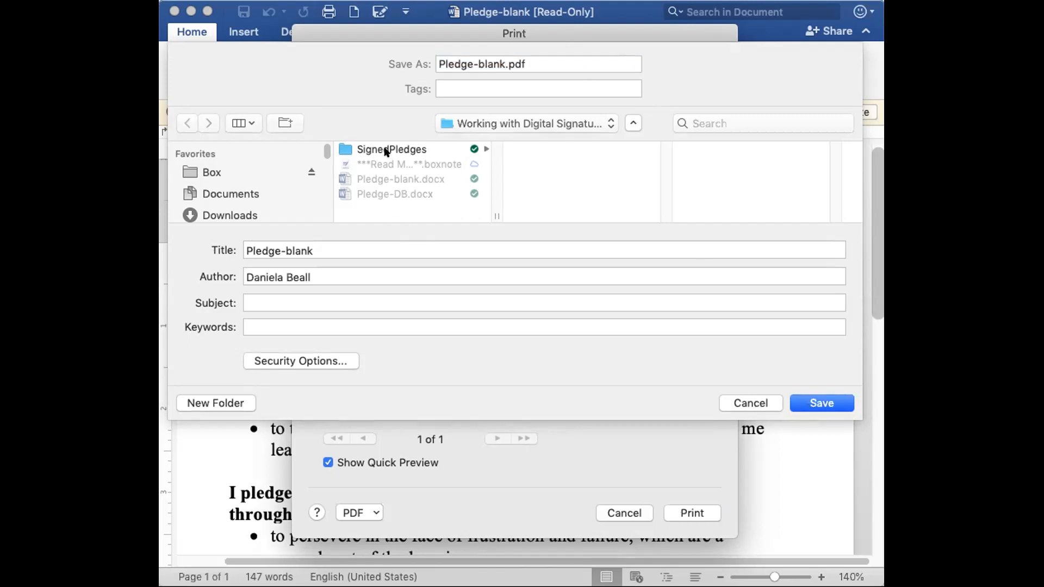
{"action": "left_click", "coordinate": [500, 63]}
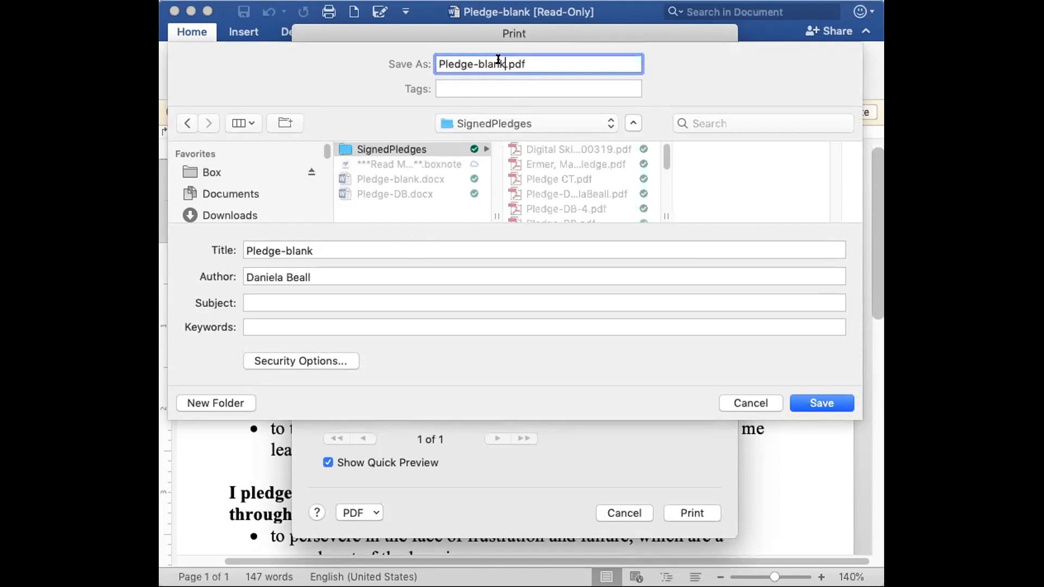
{"action": "type", "text": "-db6"}
{"action": "left_click", "coordinate": [822, 403]}
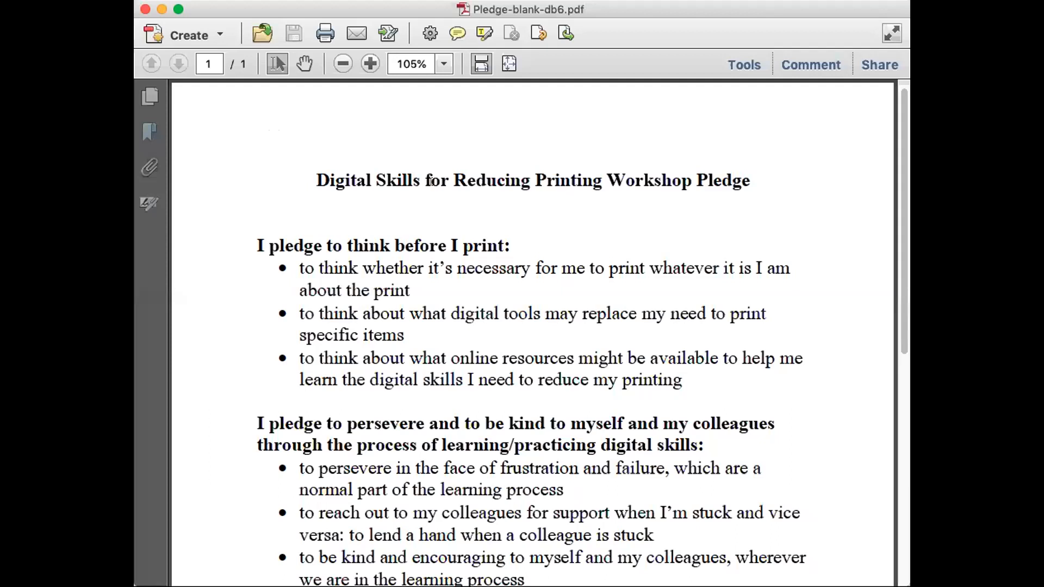
Scroll through Pledge-blank-db6.pdf and return to the top of the page.
{"action": "scroll", "coordinate": [468, 247], "scroll_direction": "down", "scroll_amount": 10}
{"action": "scroll", "coordinate": [469, 247], "scroll_direction": "up", "scroll_amount": 8}
{"action": "scroll", "coordinate": [468, 247], "scroll_direction": "up", "scroll_amount": 3}
Using the Comment tools, highlight the title 'Skills for Reducing Printing Workshop Pledge'.
{"action": "left_click", "coordinate": [744, 64]}
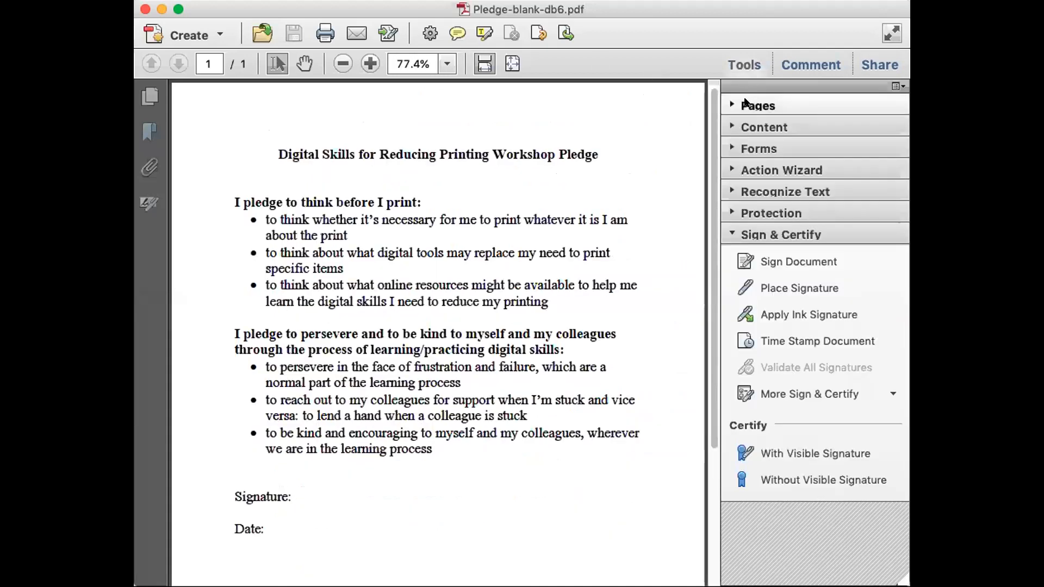
{"action": "left_click", "coordinate": [797, 64]}
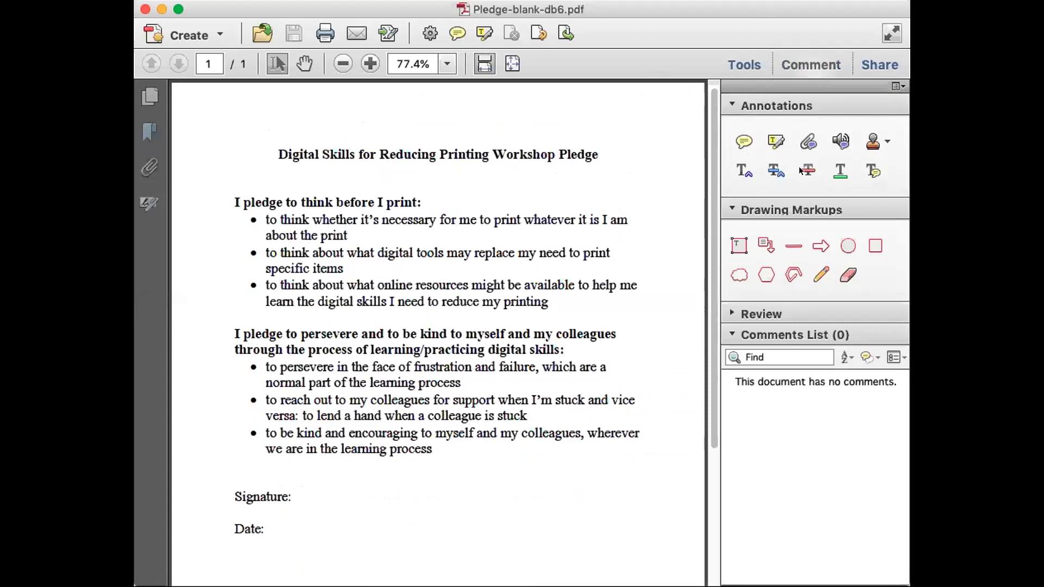
{"action": "left_click", "coordinate": [775, 141]}
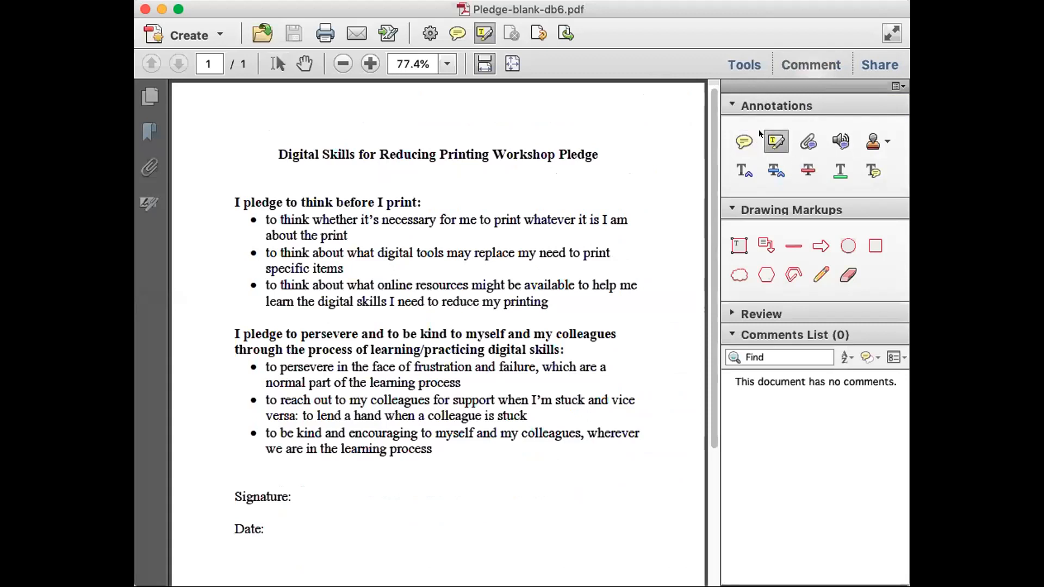
{"action": "left_click_drag", "start_coordinate": [318, 153], "coordinate": [597, 154]}
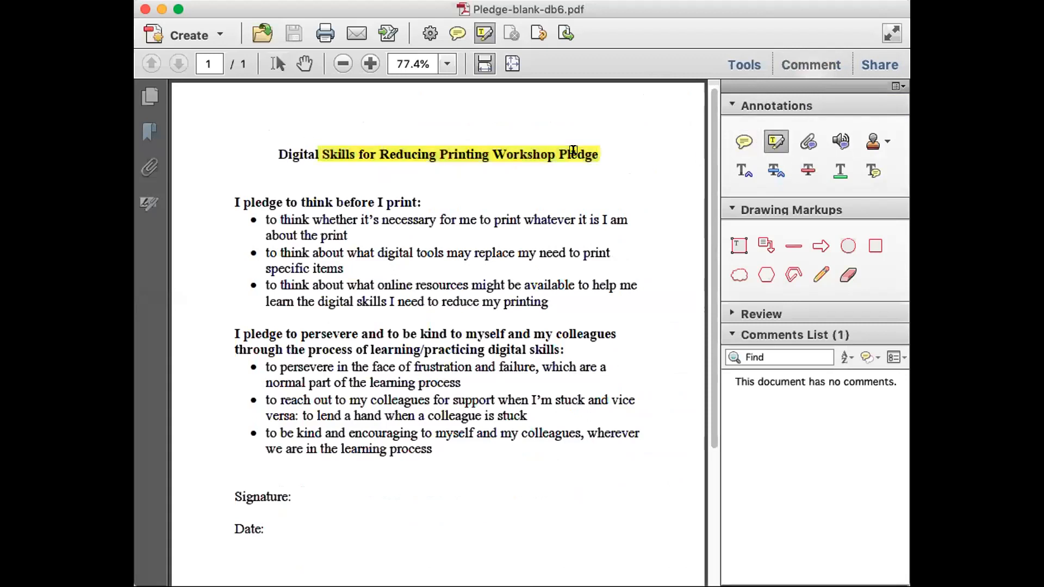
Strike through 'necessary for me to print whatever it' and underline 'online resources might be available to help me'.
{"action": "left_click", "coordinate": [807, 170]}
{"action": "left_click_drag", "start_coordinate": [382, 219], "coordinate": [585, 218]}
{"action": "left_click", "coordinate": [840, 170]}
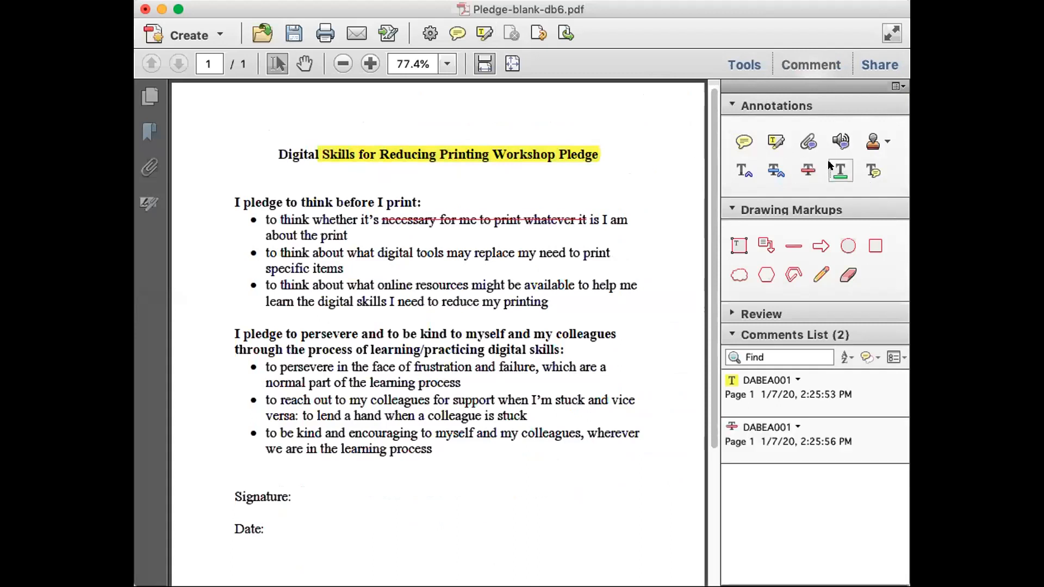
{"action": "left_click_drag", "start_coordinate": [376, 285], "coordinate": [637, 285]}
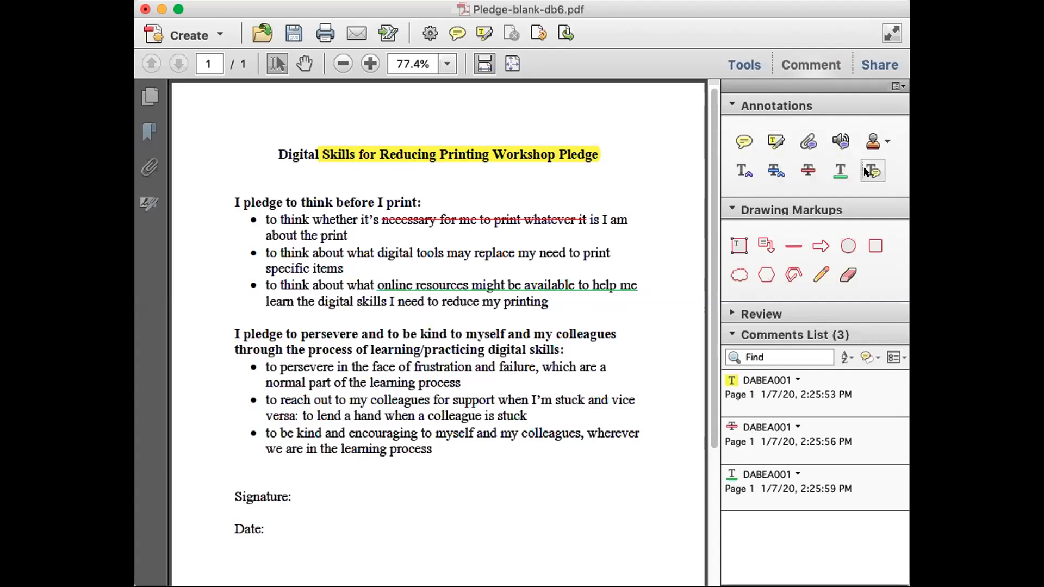
{"action": "left_click", "coordinate": [874, 245]}
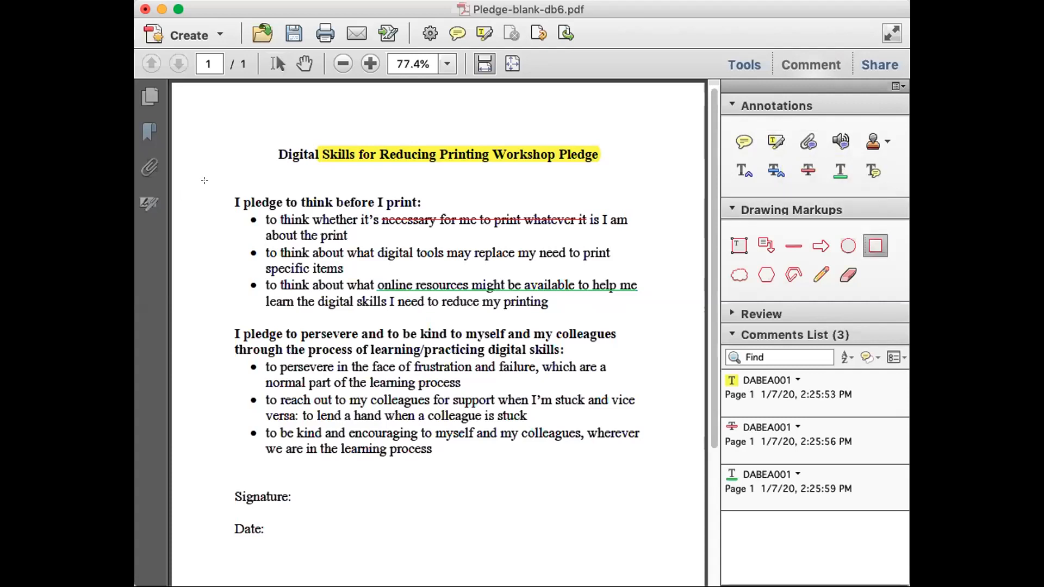
Draw a red rectangle around 'I pledge to think before I print:' and drag out a text box.
{"action": "left_click_drag", "start_coordinate": [225, 197], "coordinate": [446, 211]}
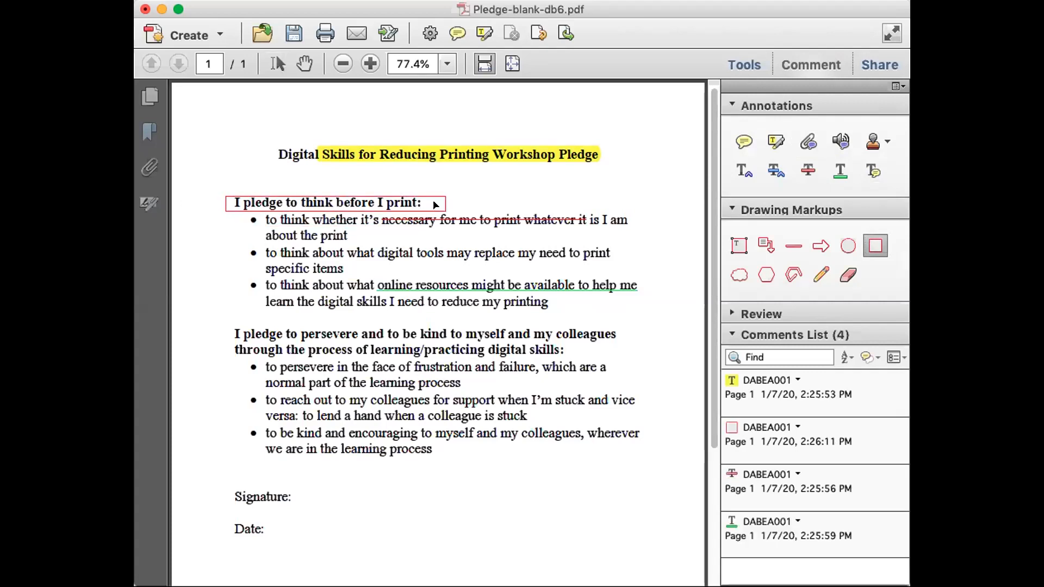
{"action": "left_click", "coordinate": [738, 246]}
{"action": "left_click_drag", "start_coordinate": [633, 206], "coordinate": [633, 205]}
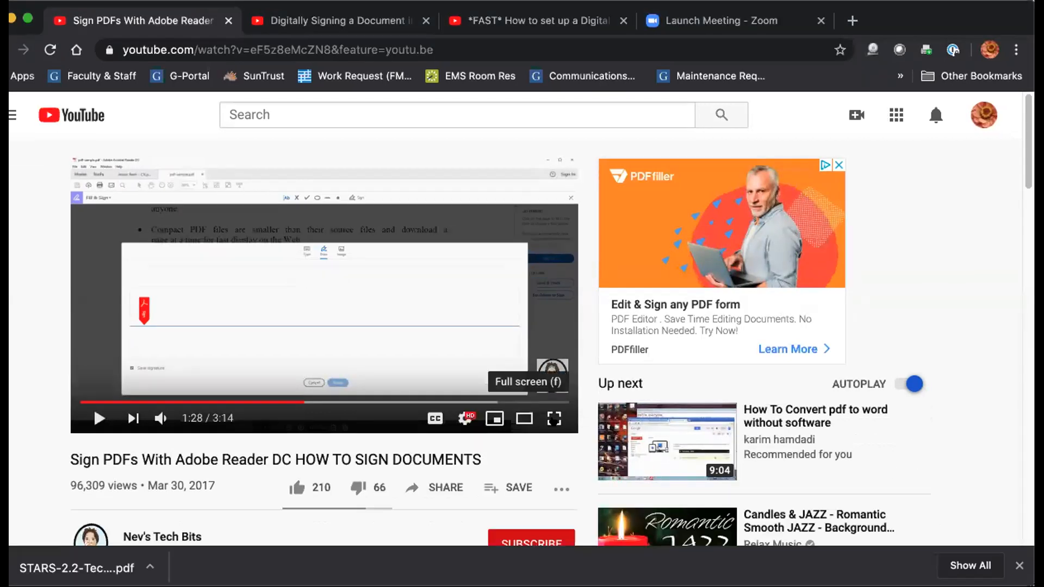
Play the tutorial video full screen from the beginning with the volume turned up.
{"action": "left_click", "coordinate": [554, 418]}
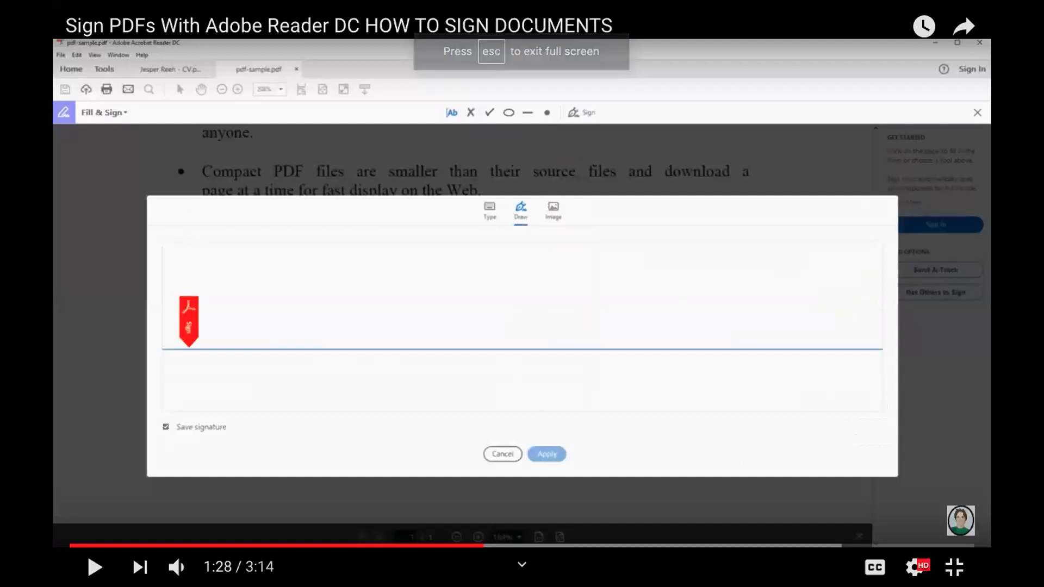
{"action": "left_click", "coordinate": [72, 544]}
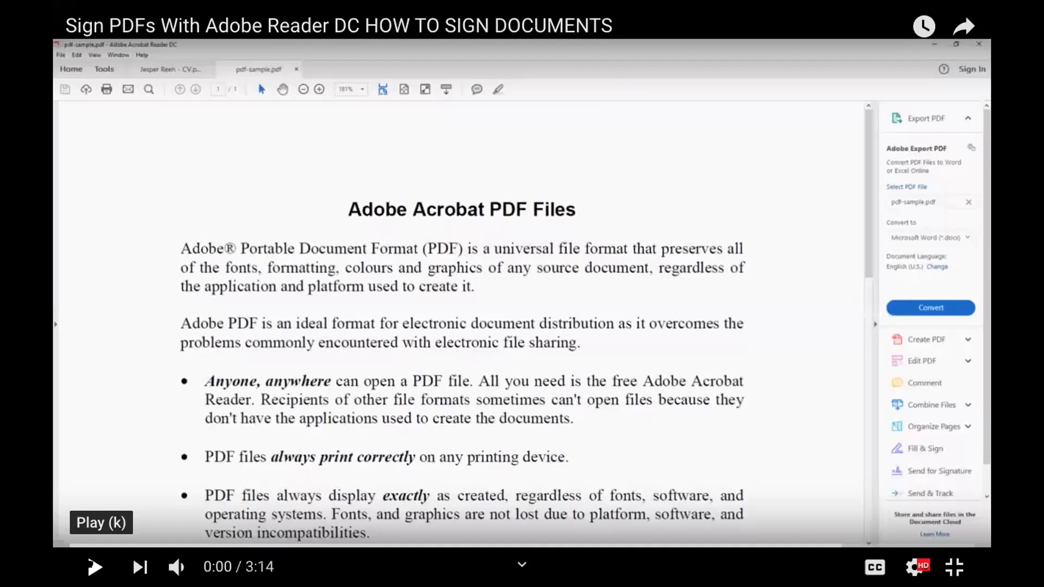
{"action": "left_click", "coordinate": [94, 566]}
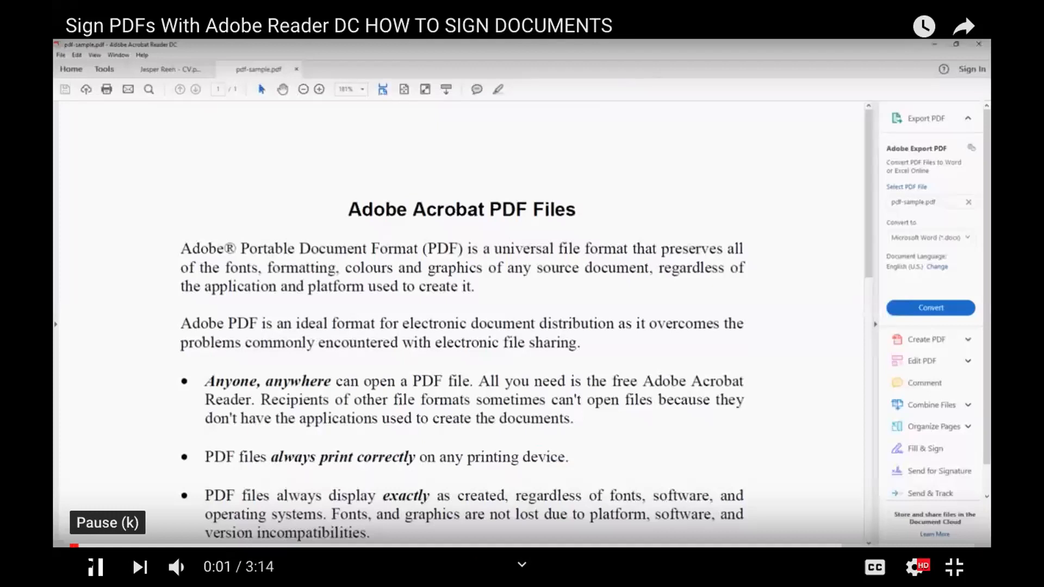
{"action": "mouse_move", "coordinate": [177, 567]}
{"action": "left_click_drag", "start_coordinate": [220, 566], "coordinate": [252, 567]}
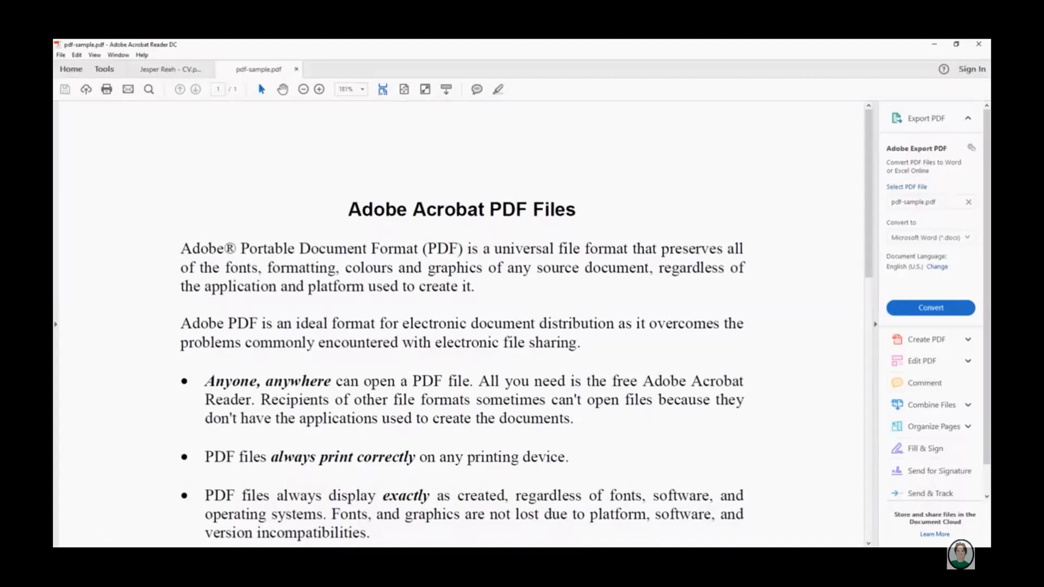
Scroll to the end of the sample PDF and open the Sign options for signature or initials.
{"action": "left_click", "coordinate": [930, 449]}
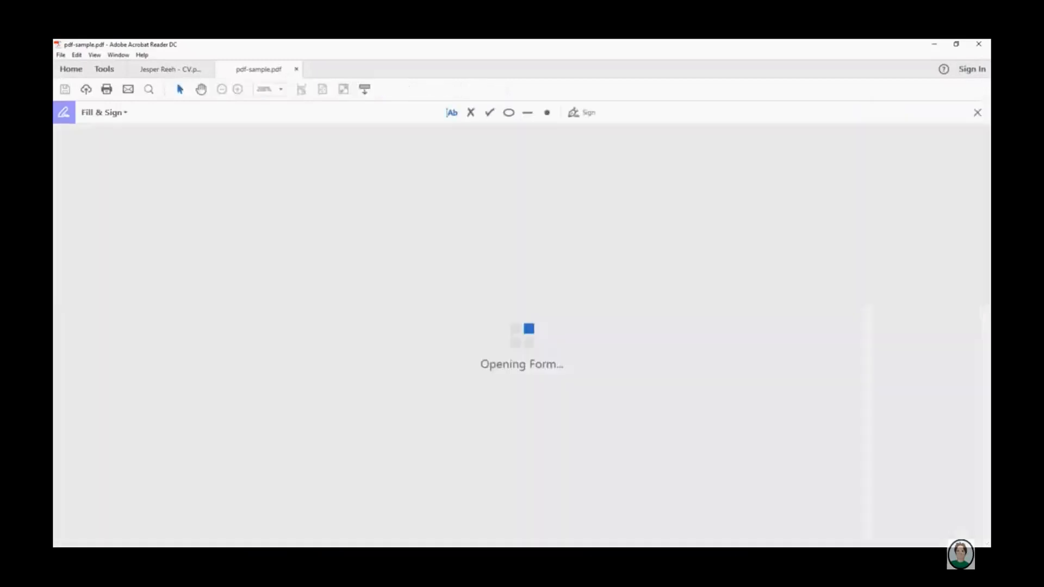
{"action": "scroll", "coordinate": [462, 326], "scroll_direction": "down", "scroll_amount": 5}
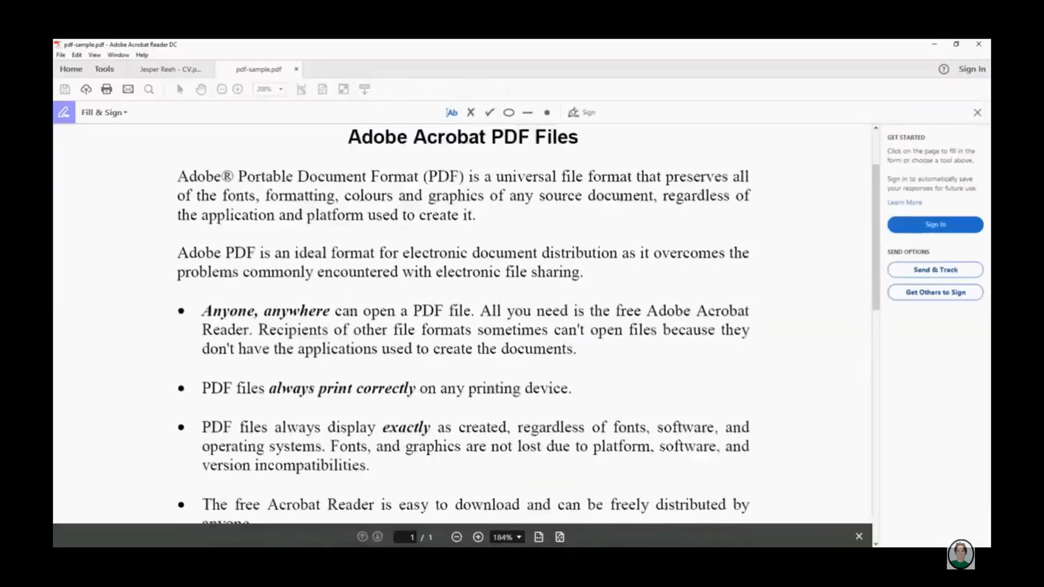
{"action": "scroll", "coordinate": [462, 326], "scroll_direction": "up", "scroll_amount": 5}
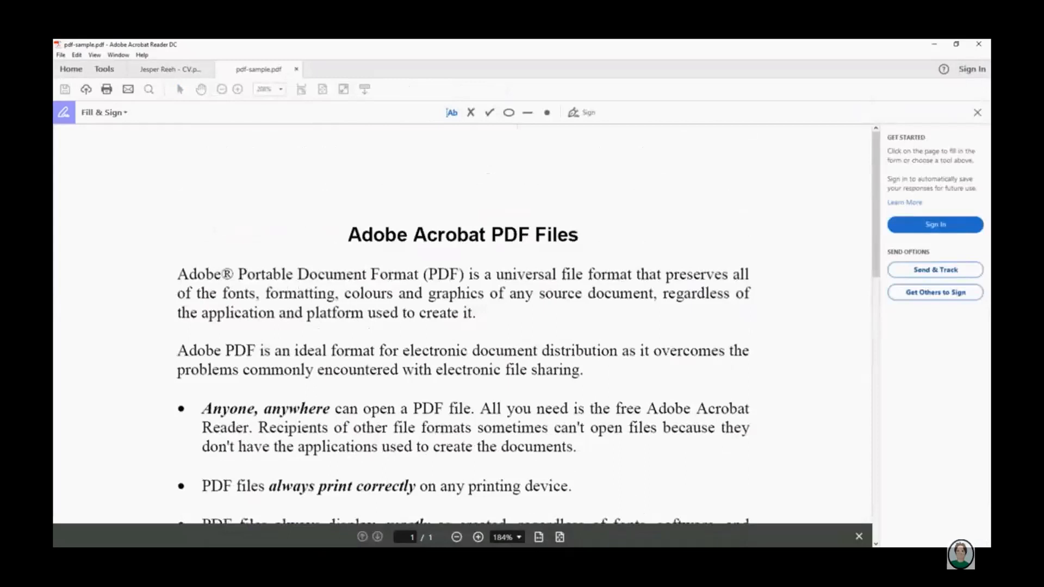
{"action": "scroll", "coordinate": [462, 326], "scroll_direction": "down", "scroll_amount": 6}
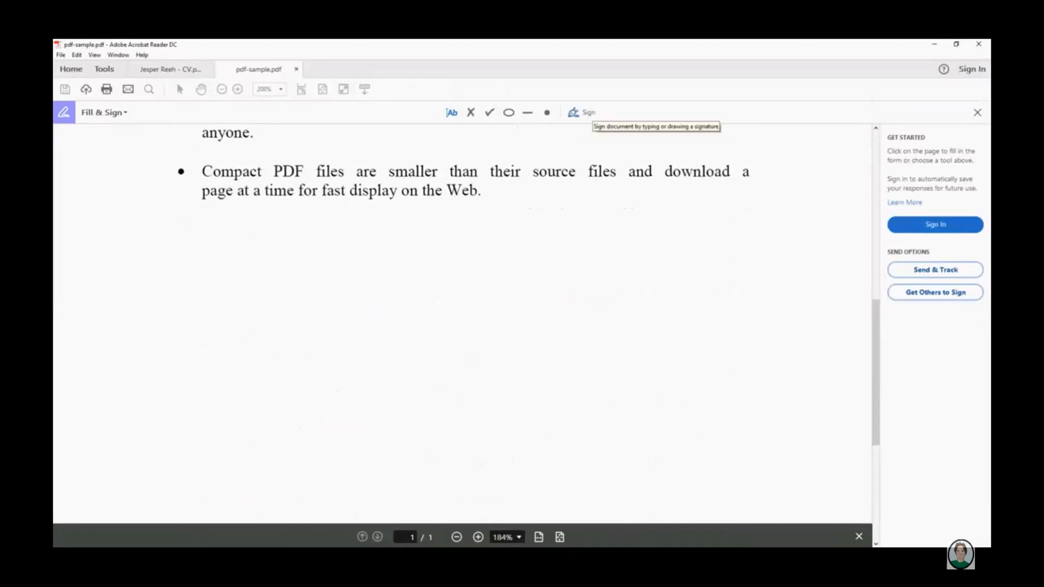
{"action": "left_click", "coordinate": [583, 112]}
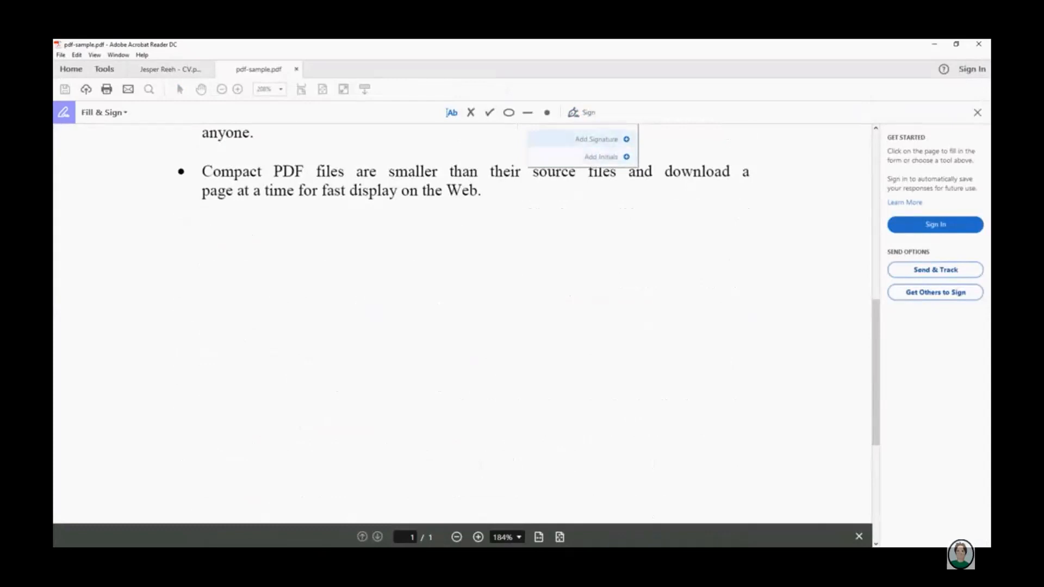
Start a new signature by typing a person's name, then erase it.
{"action": "left_click", "coordinate": [596, 139]}
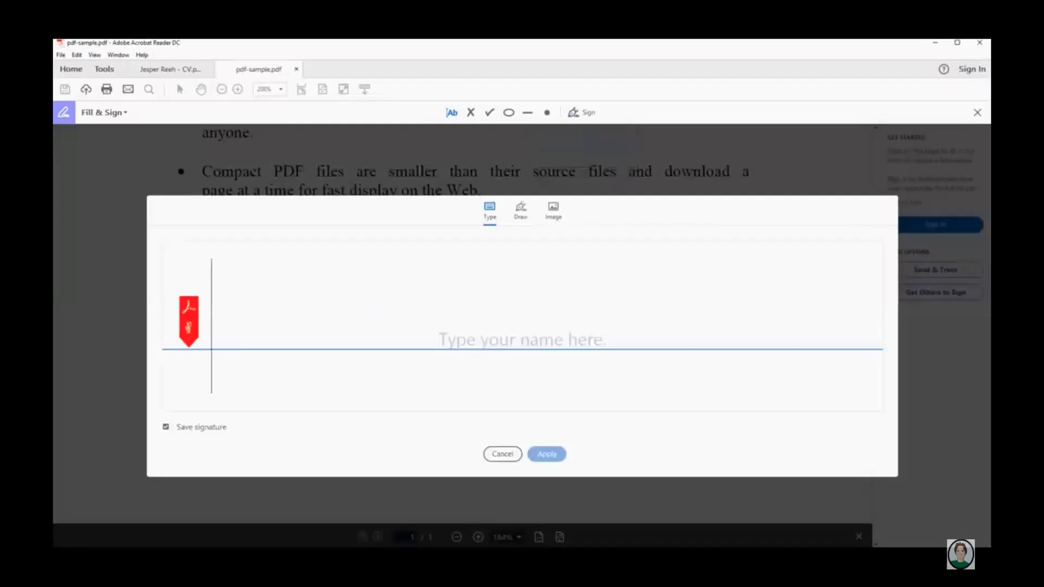
Switch to Draw, sketch a freehand signature, clear it, and begin drawing a new one.
{"action": "left_click", "coordinate": [520, 211]}
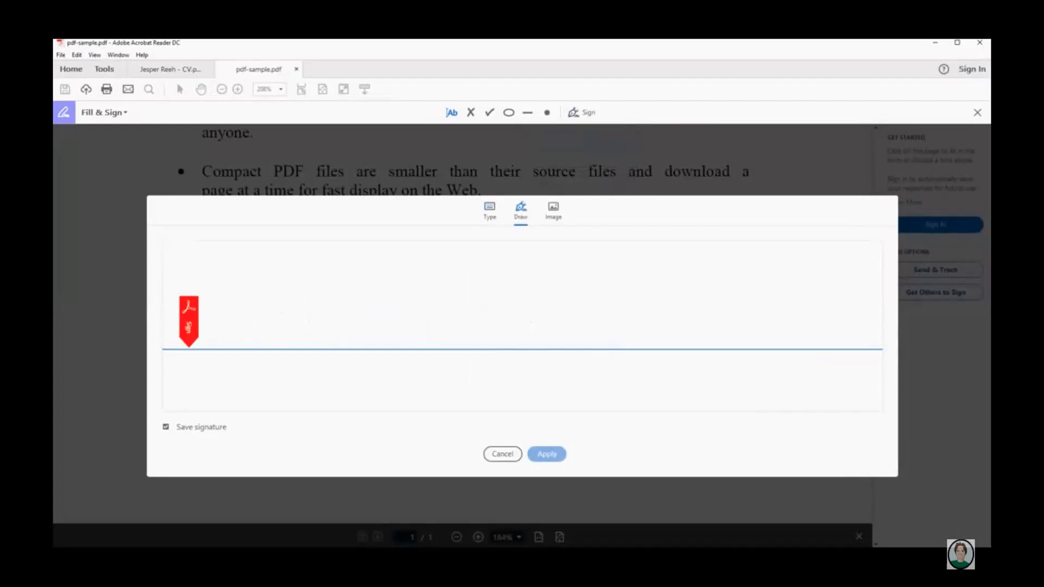
{"action": "mouse_move", "coordinate": [202, 341]}
{"action": "left_mouse_down"}
{"action": "mouse_move", "coordinate": [286, 259]}
{"action": "mouse_move", "coordinate": [364, 326]}
{"action": "mouse_move", "coordinate": [453, 360]}
{"action": "left_mouse_up"}
{"action": "mouse_move", "coordinate": [513, 281]}
{"action": "left_mouse_down"}
{"action": "mouse_move", "coordinate": [522, 341]}
{"action": "mouse_move", "coordinate": [655, 337]}
{"action": "left_mouse_up"}
{"action": "mouse_move", "coordinate": [591, 327]}
{"action": "left_mouse_down"}
{"action": "mouse_move", "coordinate": [737, 360]}
{"action": "mouse_move", "coordinate": [831, 363]}
{"action": "left_mouse_up"}
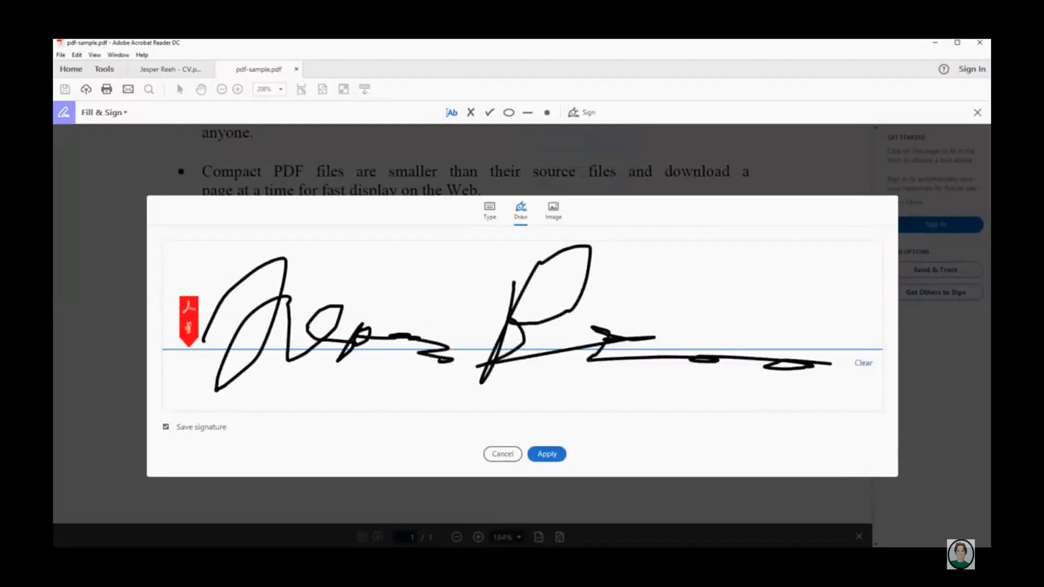
{"action": "left_click", "coordinate": [863, 363]}
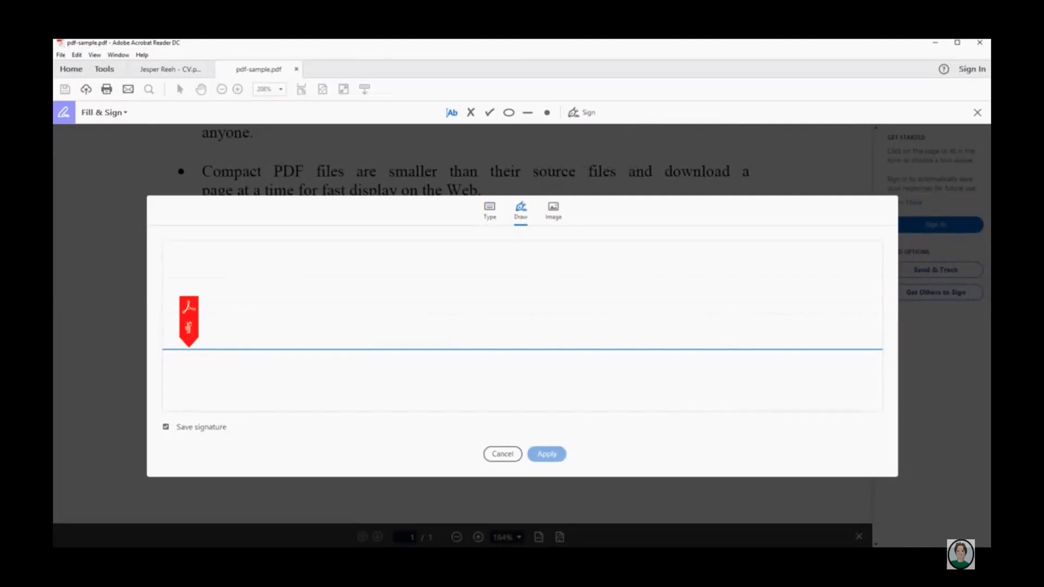
{"action": "mouse_move", "coordinate": [211, 339]}
{"action": "left_mouse_down"}
{"action": "mouse_move", "coordinate": [245, 274]}
{"action": "mouse_move", "coordinate": [258, 343]}
{"action": "mouse_move", "coordinate": [283, 318]}
{"action": "mouse_move", "coordinate": [315, 351]}
{"action": "mouse_move", "coordinate": [431, 319]}
{"action": "mouse_move", "coordinate": [464, 360]}
{"action": "mouse_move", "coordinate": [516, 317]}
{"action": "mouse_move", "coordinate": [435, 341]}
{"action": "left_mouse_up"}
Try the Image option, check the supported file types, then cancel choosing a signature image.
{"action": "left_click", "coordinate": [553, 211]}
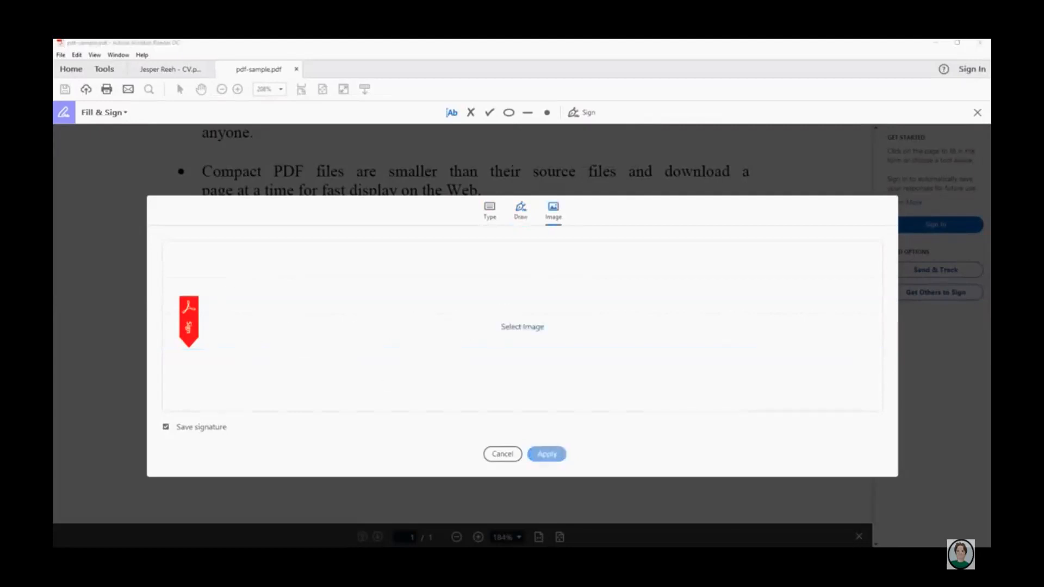
{"action": "left_click", "coordinate": [522, 327]}
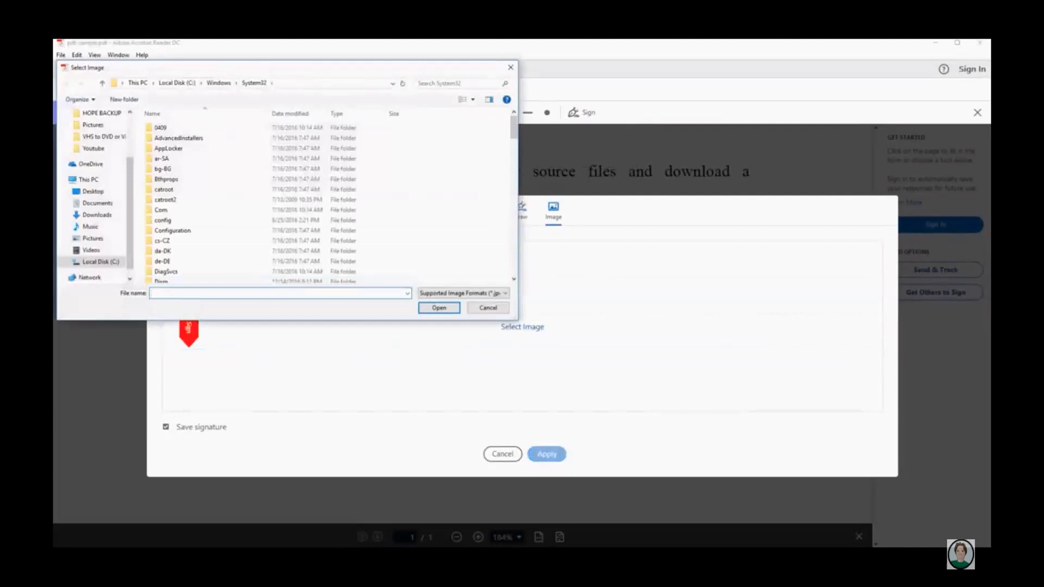
{"action": "left_click", "coordinate": [465, 293]}
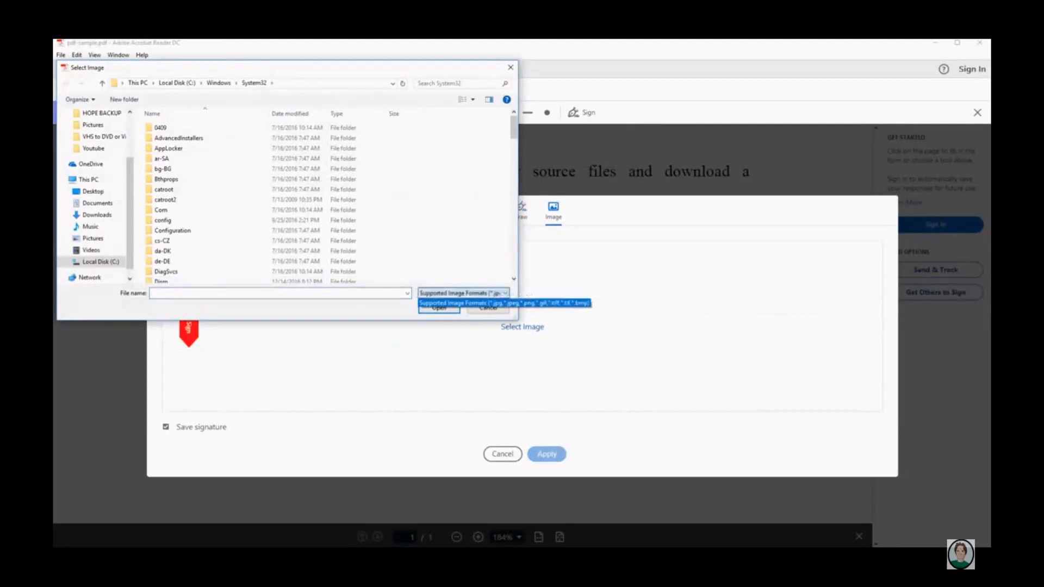
{"action": "left_click", "coordinate": [464, 293]}
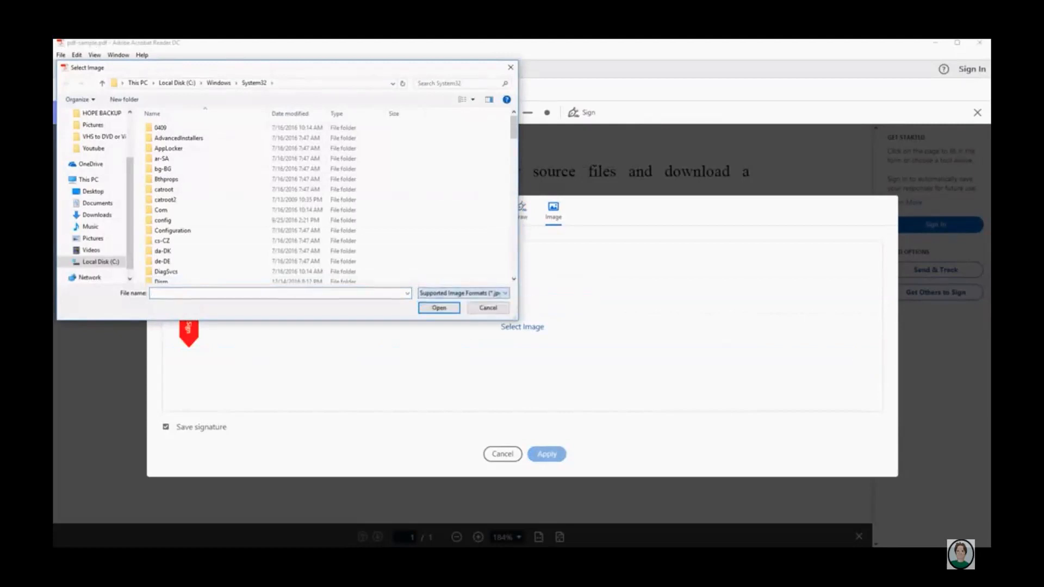
{"action": "left_click", "coordinate": [488, 309]}
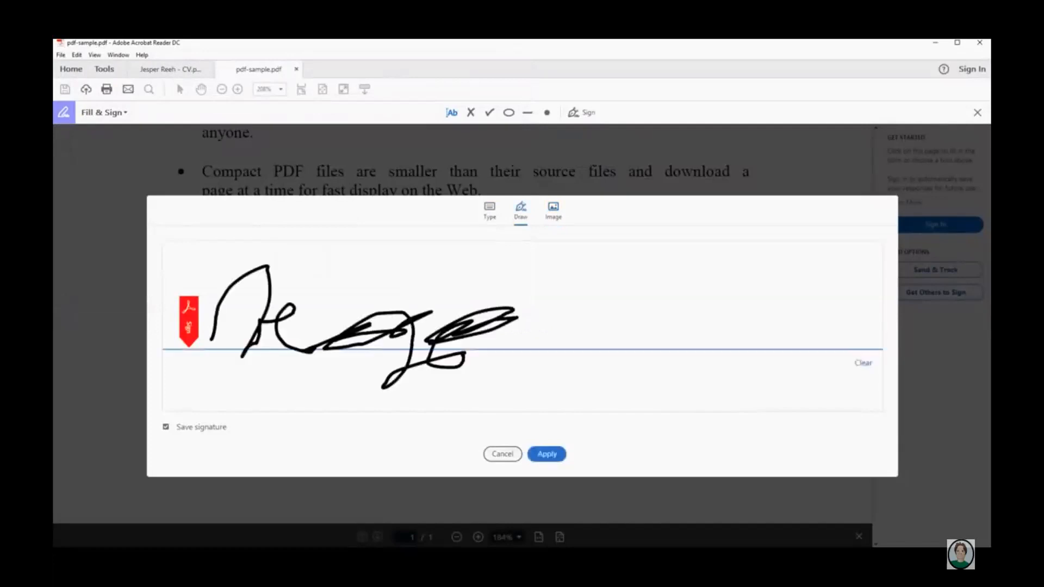
Finish and apply the drawn signature, then place it on the page under the last bullet.
{"action": "mouse_move", "coordinate": [458, 331]}
{"action": "left_mouse_down"}
{"action": "mouse_move", "coordinate": [562, 330]}
{"action": "mouse_move", "coordinate": [628, 357]}
{"action": "left_mouse_up"}
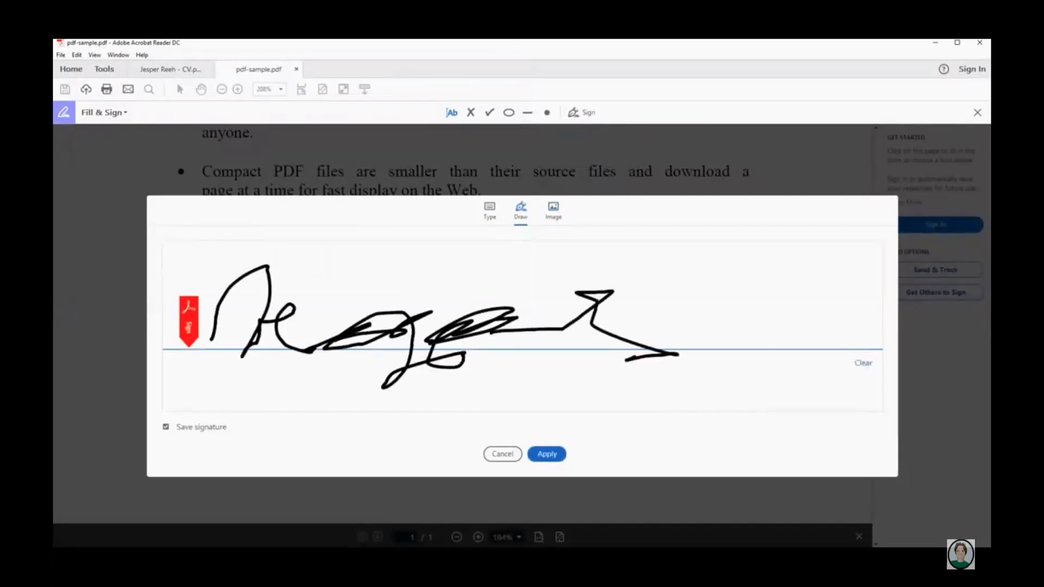
{"action": "left_click", "coordinate": [547, 454]}
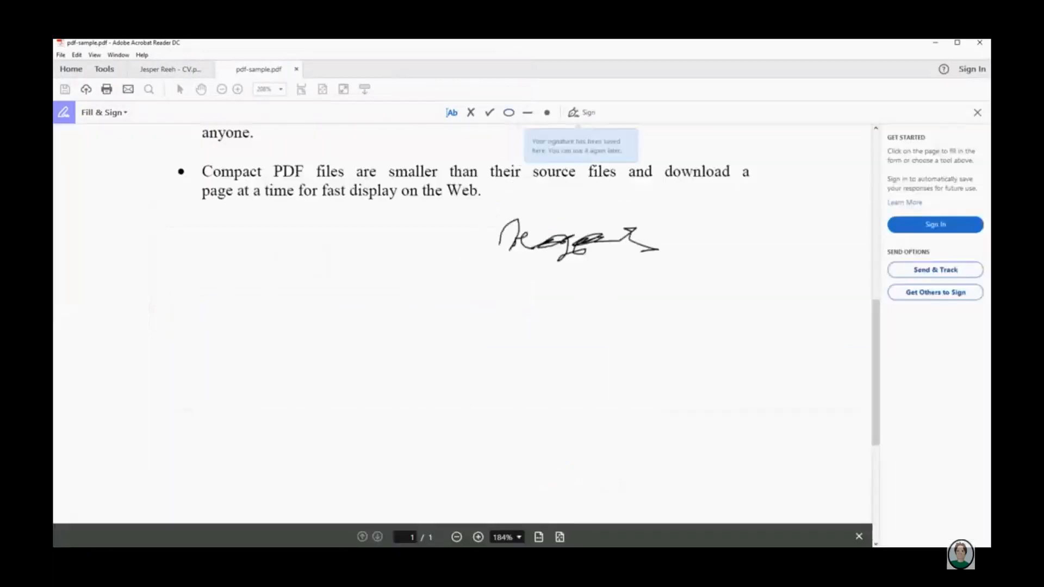
{"action": "scroll", "coordinate": [580, 328], "scroll_direction": "up", "scroll_amount": 10}
{"action": "scroll", "coordinate": [580, 326], "scroll_direction": "down", "scroll_amount": 9}
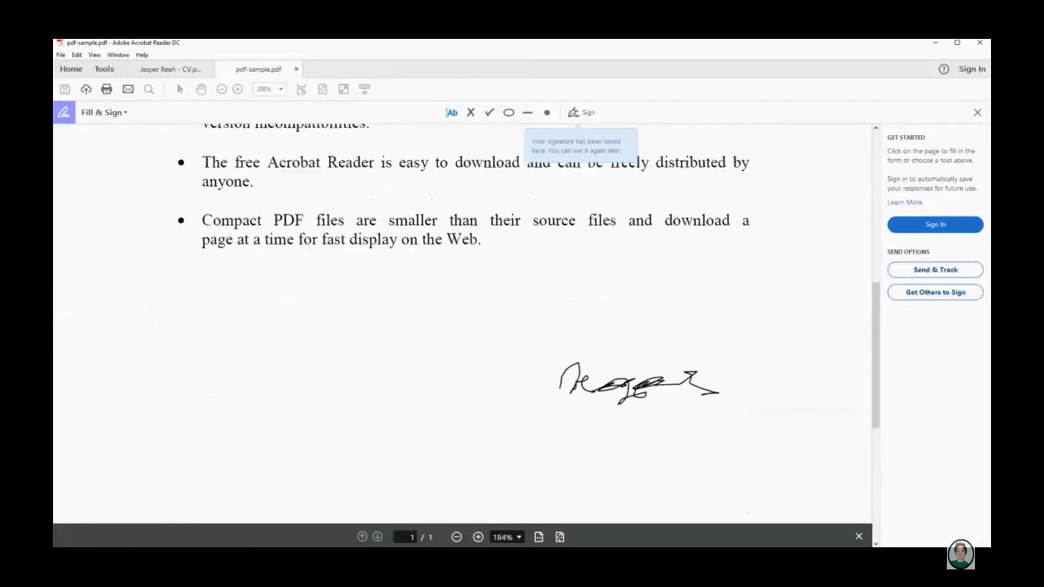
{"action": "left_click", "coordinate": [698, 383]}
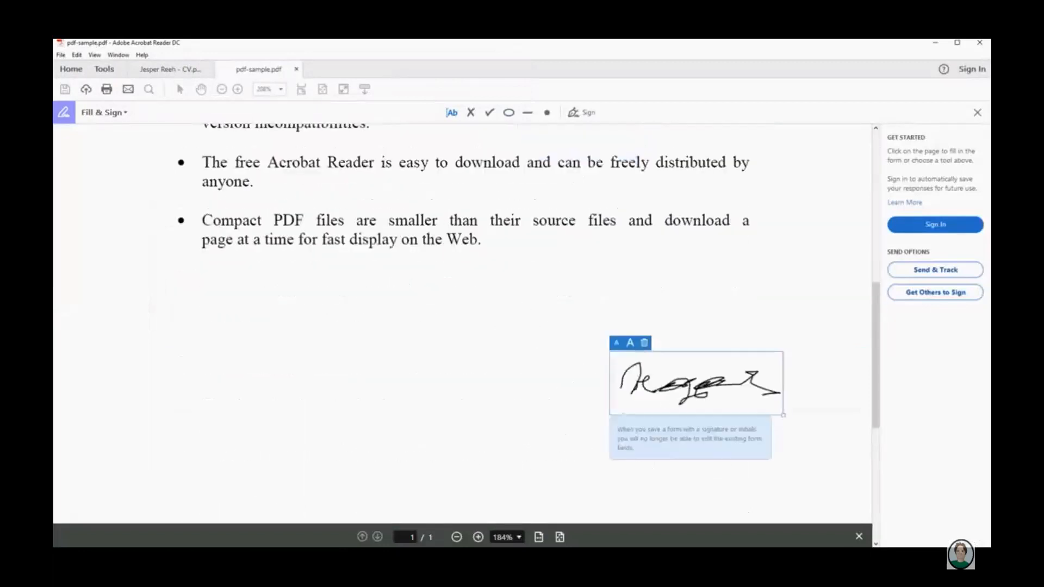
{"action": "mouse_move", "coordinate": [782, 415]}
{"action": "left_mouse_down"}
{"action": "mouse_move", "coordinate": [870, 448]}
{"action": "mouse_move", "coordinate": [771, 412]}
{"action": "left_mouse_up"}
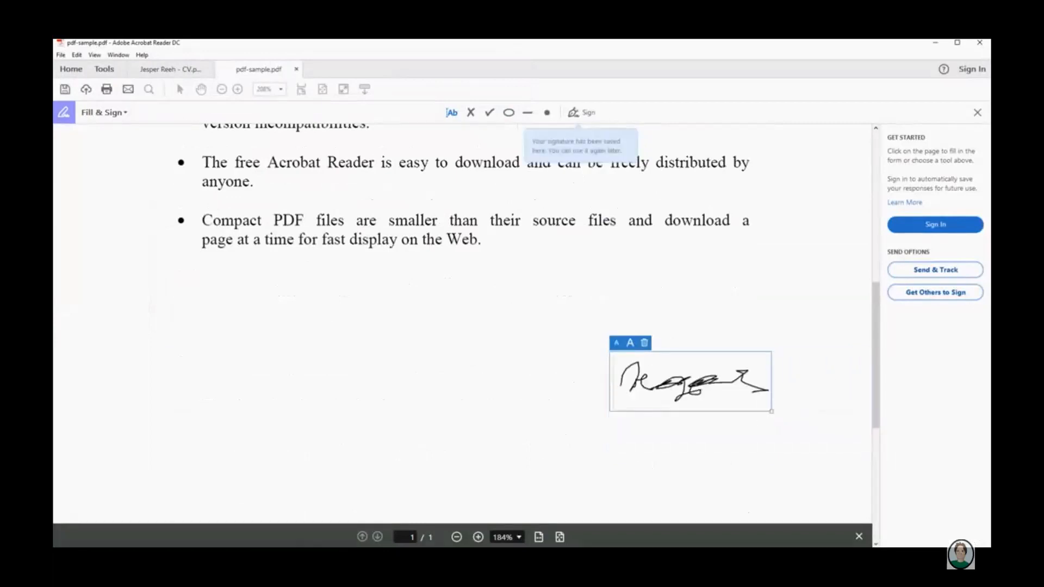
{"action": "mouse_move", "coordinate": [690, 380]}
{"action": "left_mouse_down"}
{"action": "mouse_move", "coordinate": [621, 361]}
{"action": "mouse_move", "coordinate": [420, 364]}
{"action": "mouse_move", "coordinate": [649, 325]}
{"action": "left_mouse_up"}
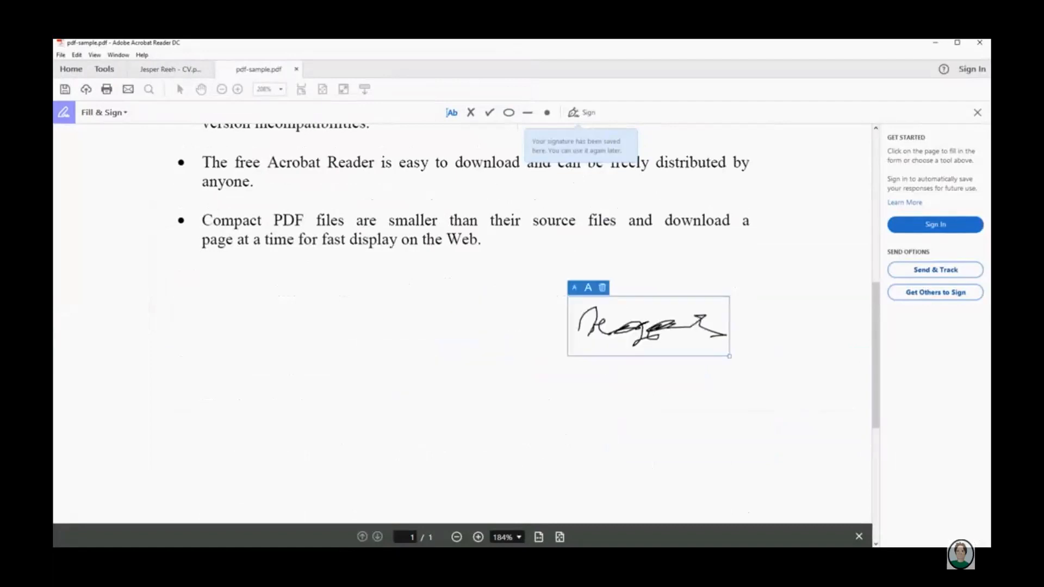
Resize the placed signature smaller and larger, then delete it from the page.
{"action": "left_click", "coordinate": [588, 288]}
{"action": "left_click", "coordinate": [574, 288]}
{"action": "left_click", "coordinate": [574, 288]}
{"action": "left_click", "coordinate": [574, 288]}
{"action": "left_click", "coordinate": [574, 287]}
{"action": "left_click", "coordinate": [574, 287]}
{"action": "left_click", "coordinate": [574, 288]}
{"action": "left_click", "coordinate": [588, 288]}
{"action": "left_click", "coordinate": [587, 288]}
{"action": "left_click", "coordinate": [588, 287]}
{"action": "left_click", "coordinate": [588, 288]}
{"action": "left_click", "coordinate": [588, 287]}
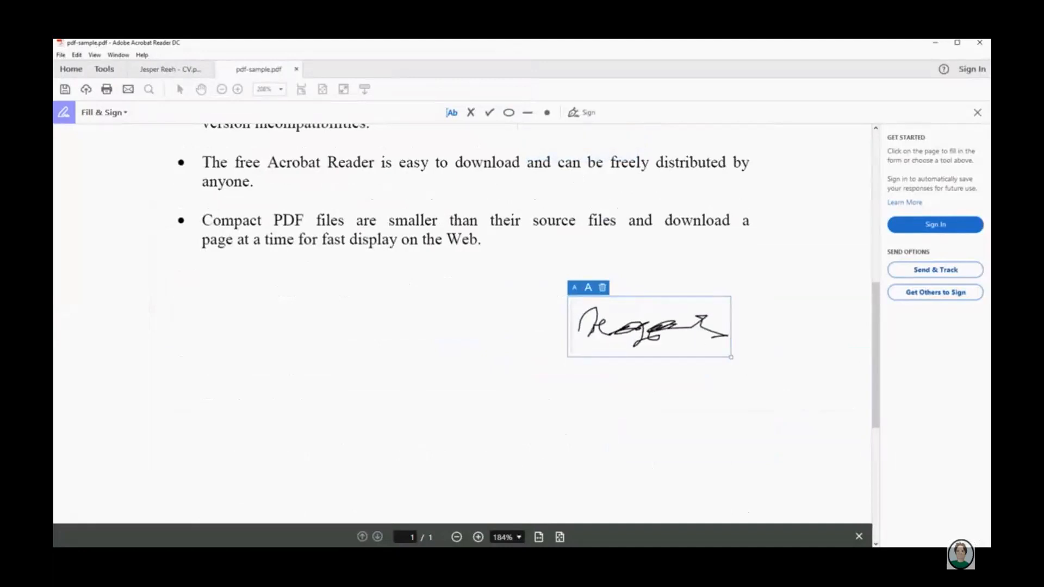
{"action": "left_click", "coordinate": [602, 288]}
{"action": "scroll", "coordinate": [462, 323], "scroll_direction": "up", "scroll_amount": 10}
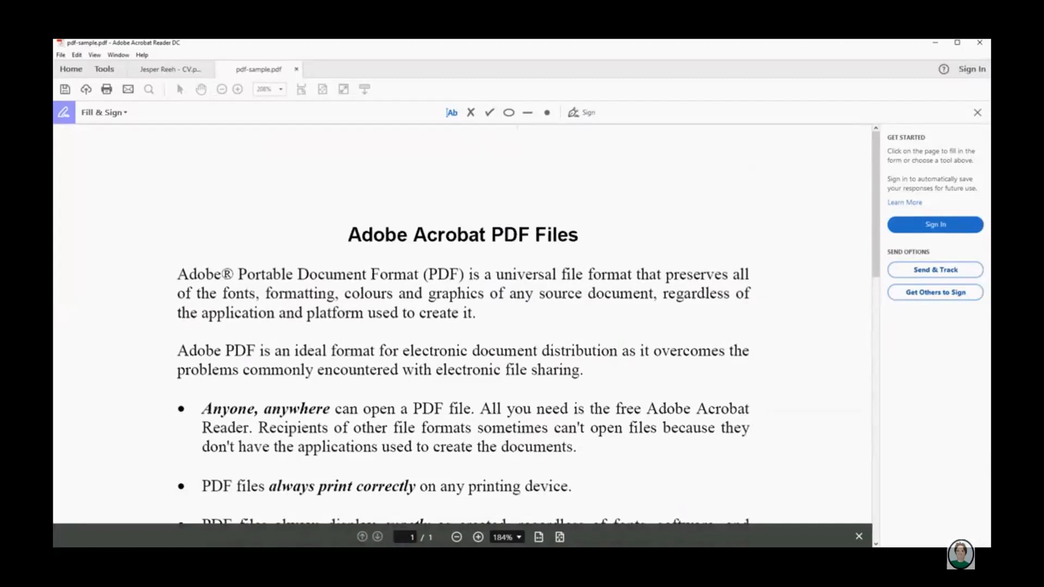
{"action": "mouse_move", "coordinate": [445, 50]}
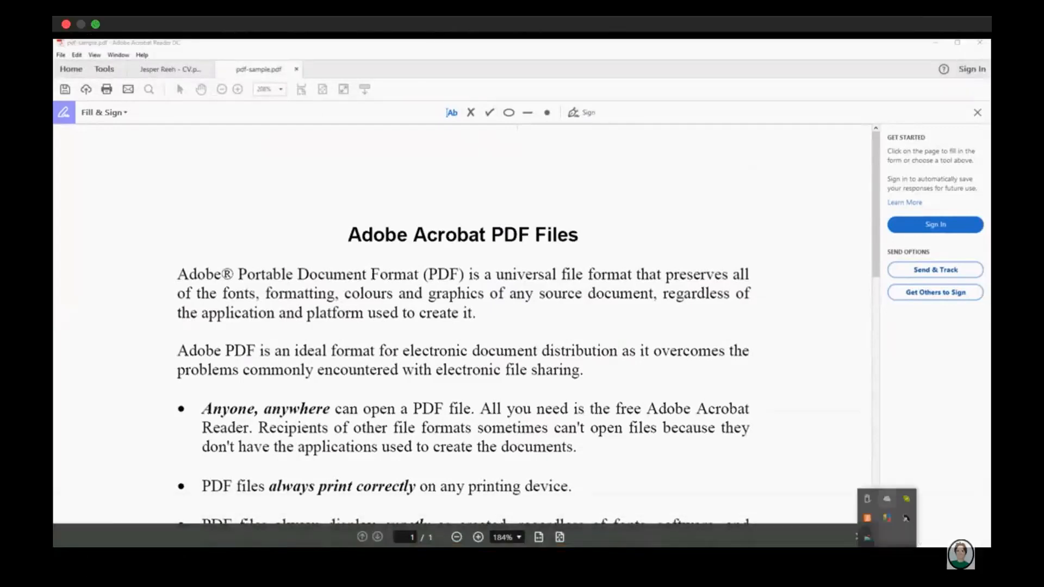
Exit full screen, switch to the 'Digitally Signing a Document in Adobe Reader DC for FREE' tab, and rewind to 0:00.
{"action": "left_click", "coordinate": [95, 24]}
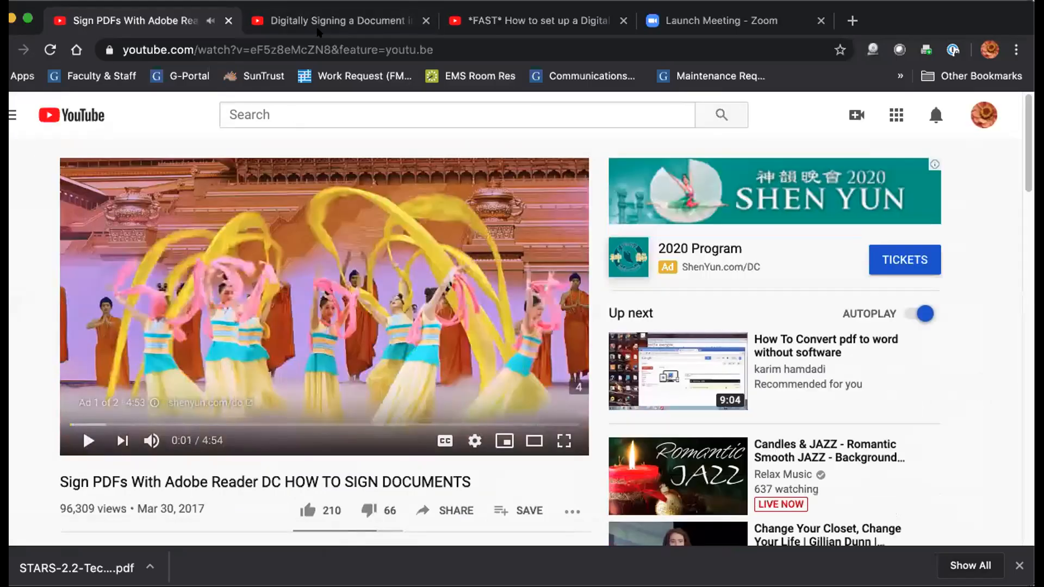
{"action": "left_click", "coordinate": [317, 26]}
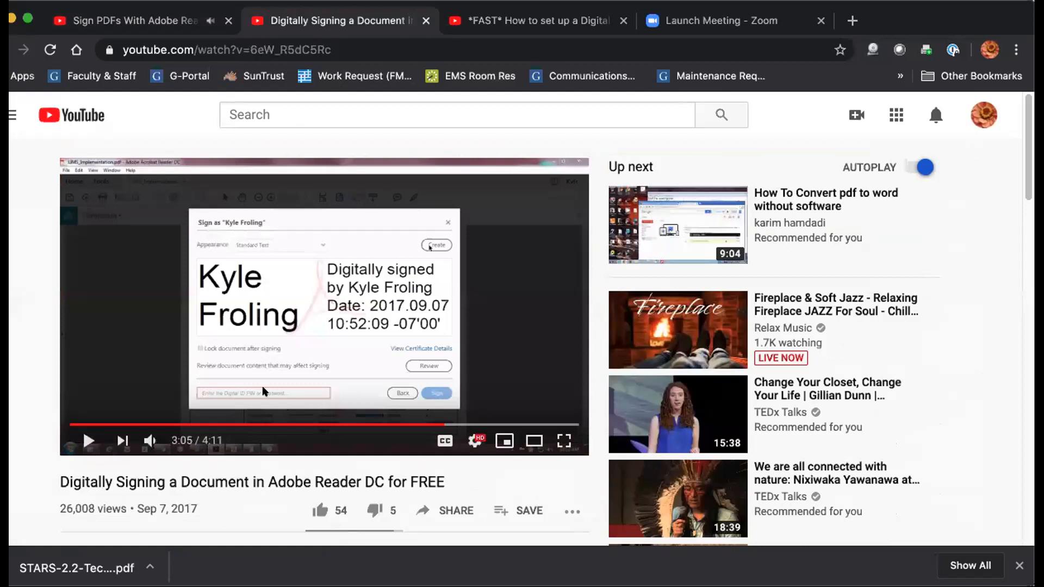
{"action": "left_click_drag", "start_coordinate": [115, 425], "coordinate": [41, 424]}
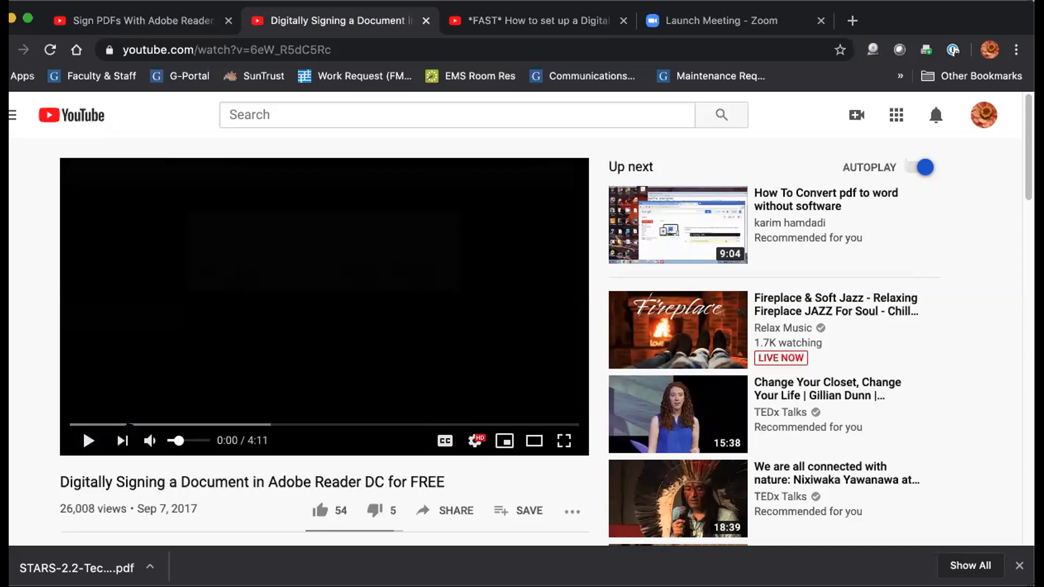
Play the signing tutorial full screen and open Fill & Sign for LIMS_Implementation.pdf.
{"action": "left_click", "coordinate": [89, 440]}
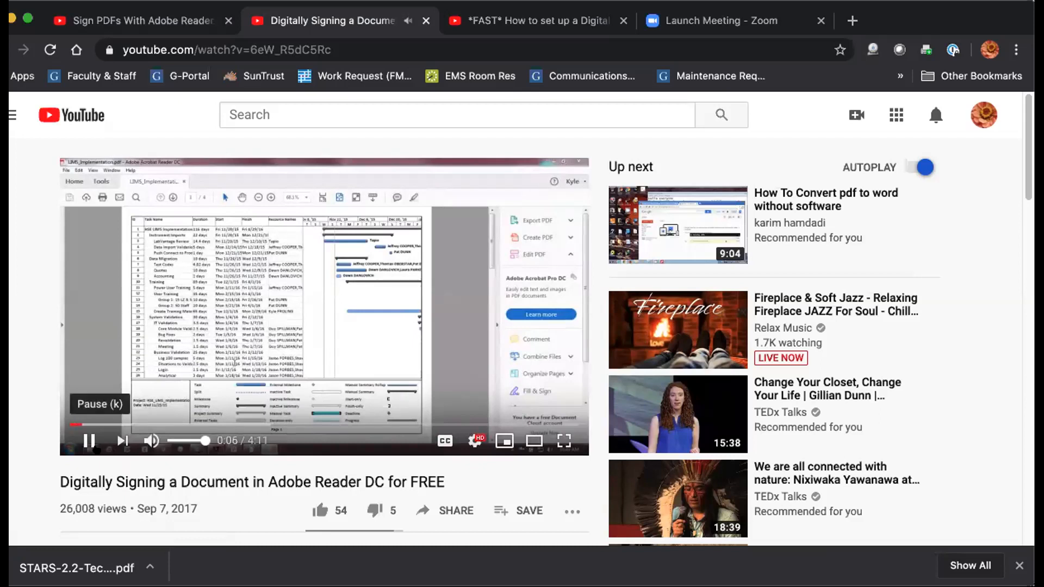
{"action": "left_click", "coordinate": [564, 441]}
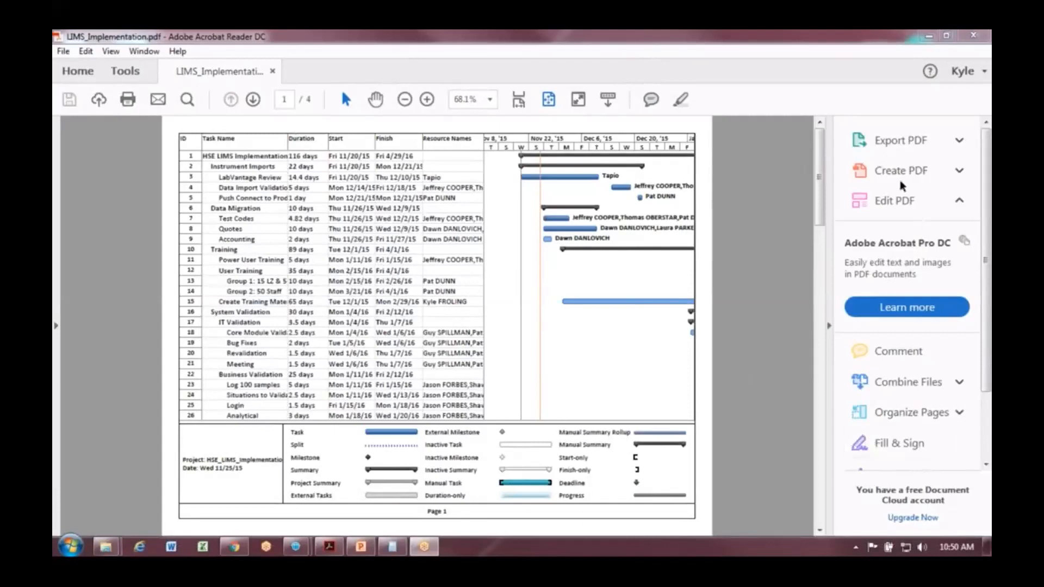
{"action": "left_click", "coordinate": [898, 443]}
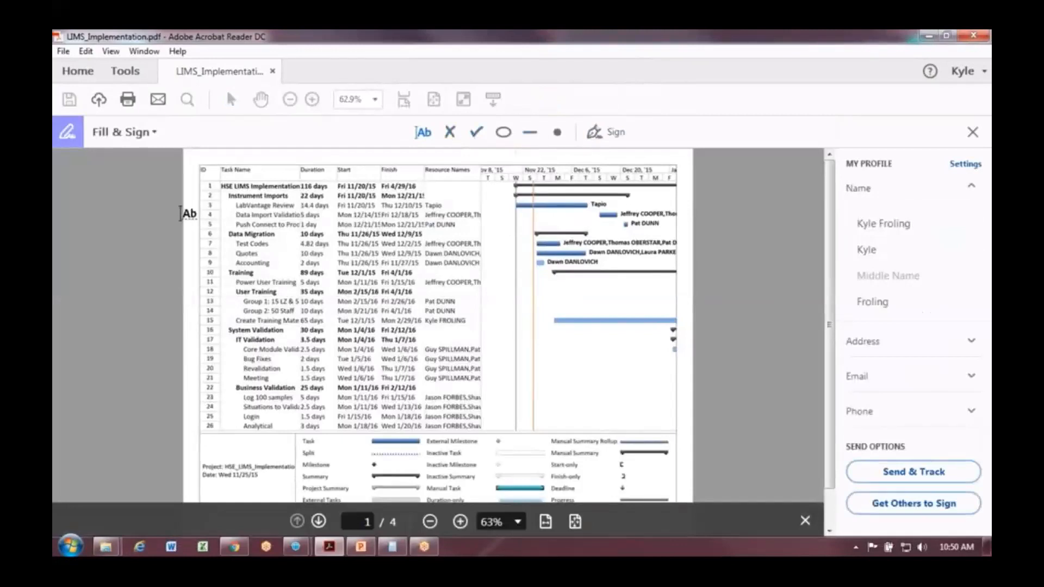
Place the saved handwritten signature, enlarged, near the Gantt chart's bottom right, then bring up all tools.
{"action": "left_click", "coordinate": [594, 136]}
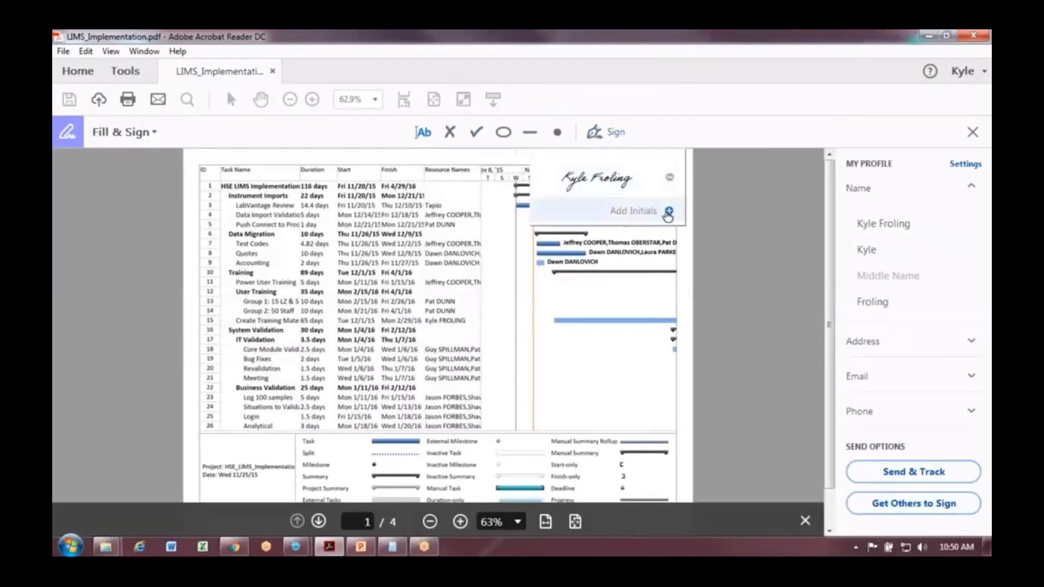
{"action": "left_click", "coordinate": [603, 180]}
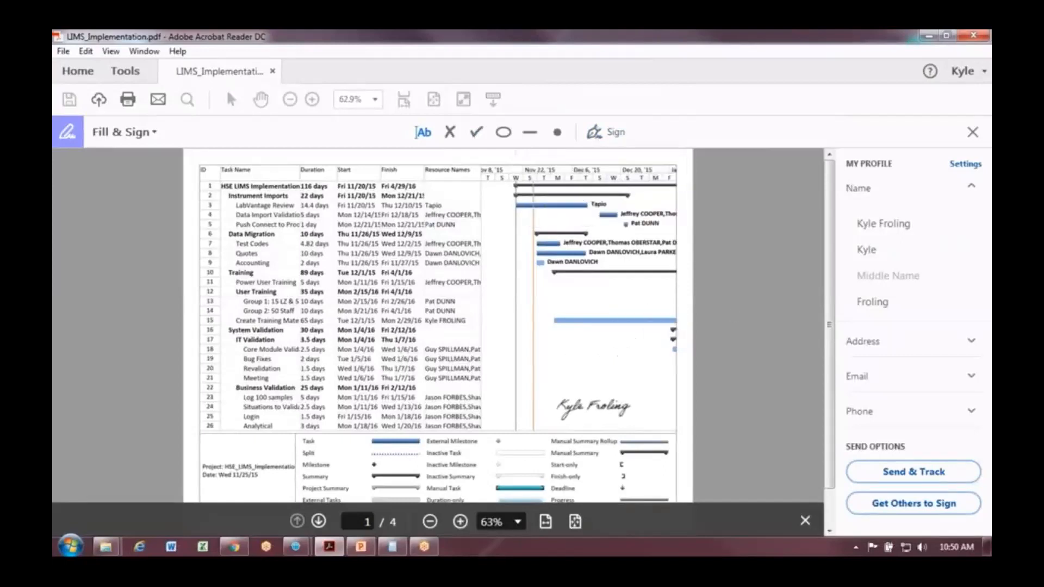
{"action": "left_click", "coordinate": [593, 406]}
{"action": "left_click_drag", "start_coordinate": [639, 428], "coordinate": [664, 438]}
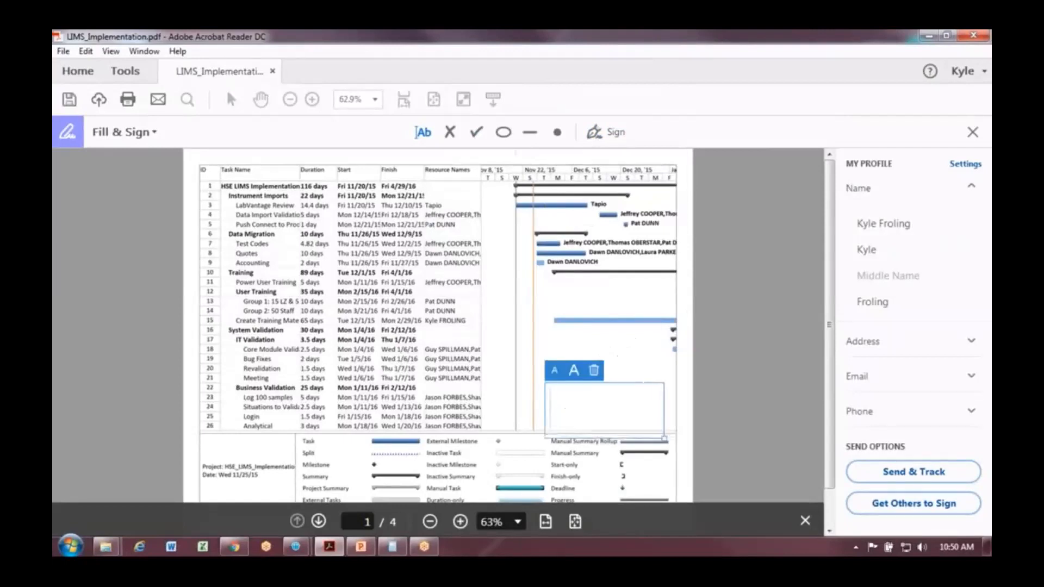
{"action": "left_click", "coordinate": [745, 362]}
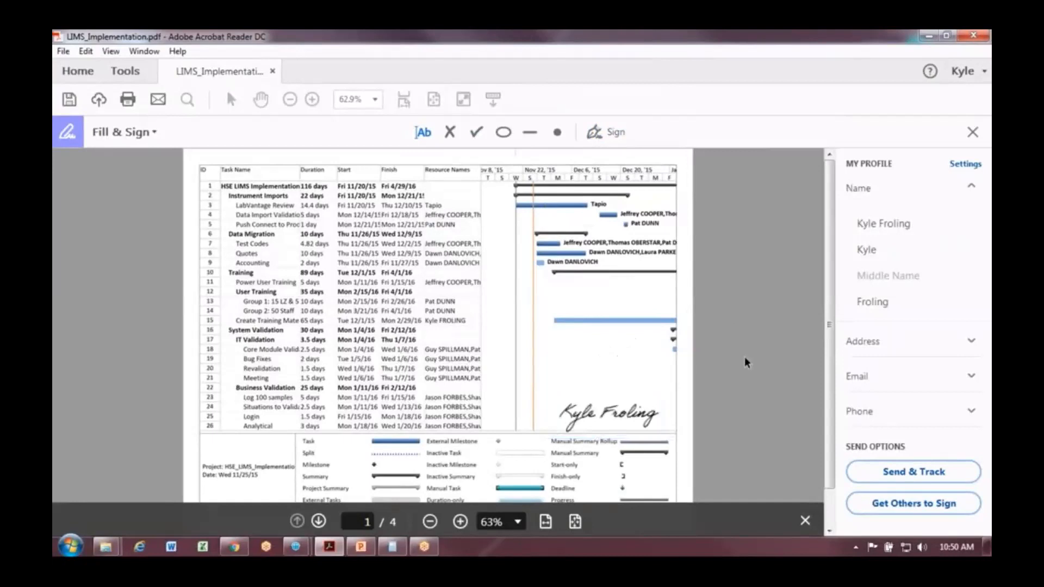
{"action": "left_click", "coordinate": [138, 138]}
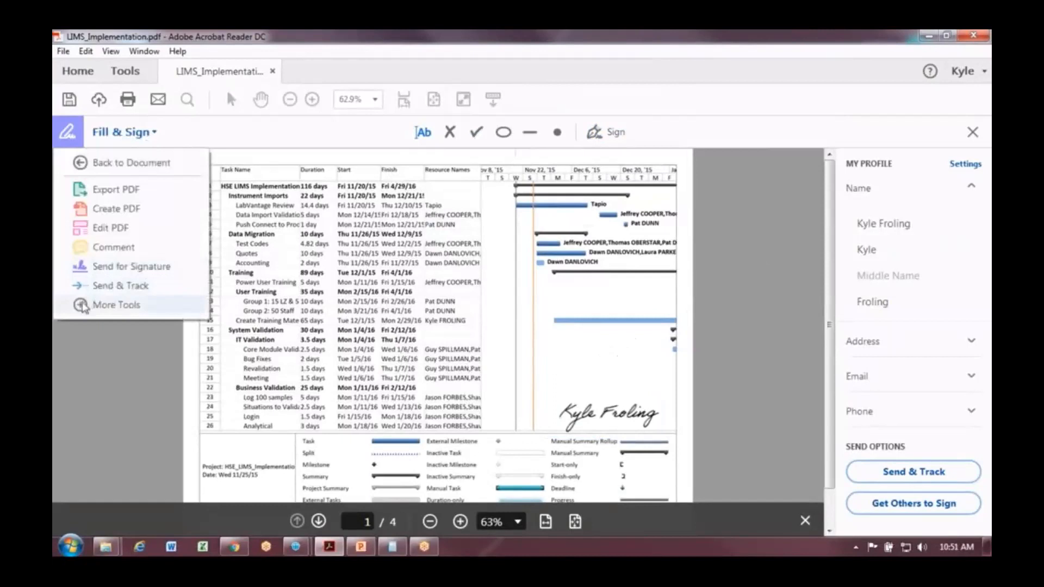
{"action": "left_click", "coordinate": [82, 305]}
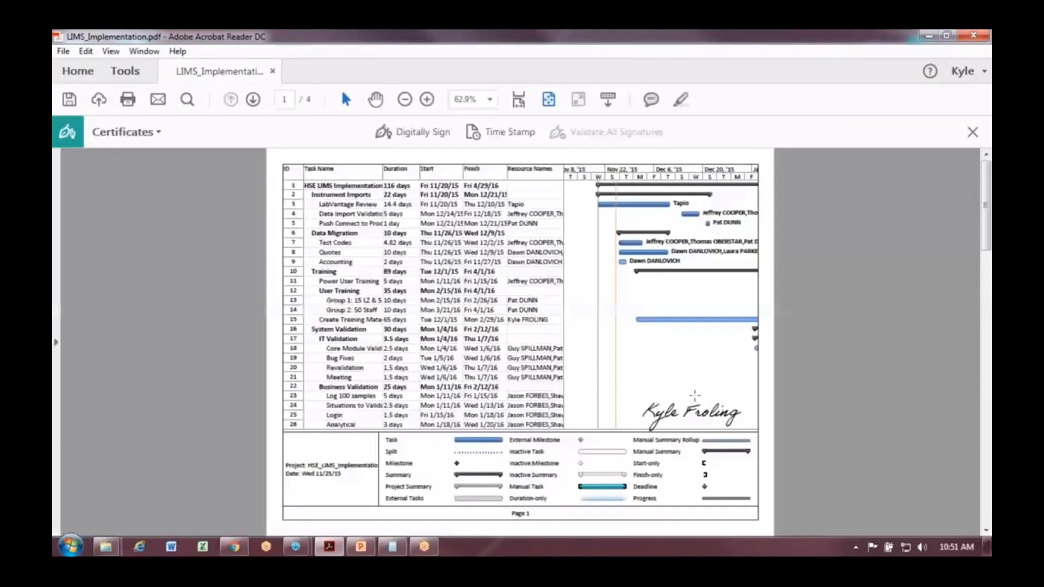
Open the Certificates tools for LIMS_Implementation.pdf.
{"action": "left_click", "coordinate": [402, 341]}
{"action": "left_click", "coordinate": [129, 132]}
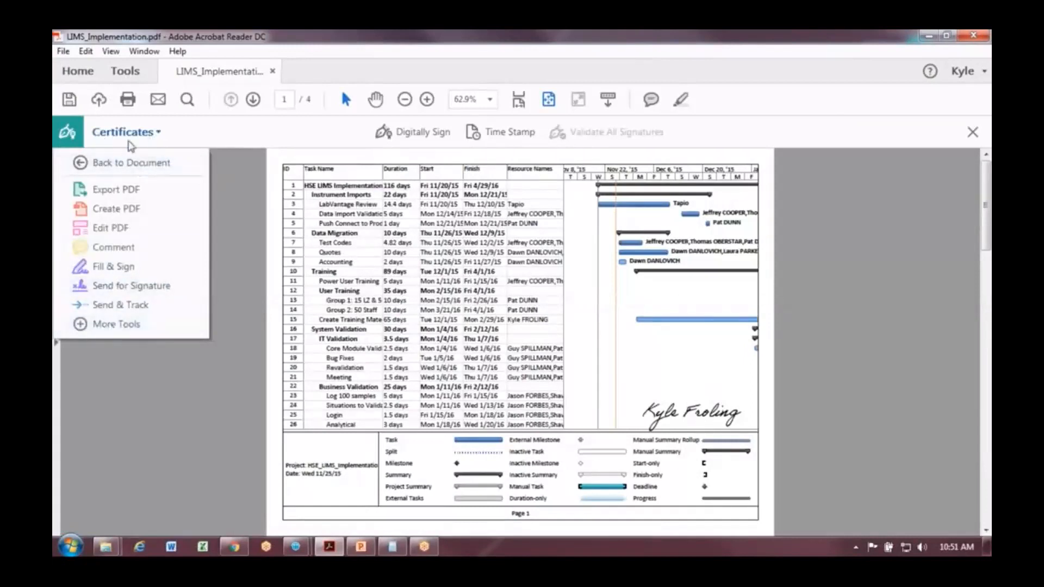
{"action": "left_click", "coordinate": [874, 257]}
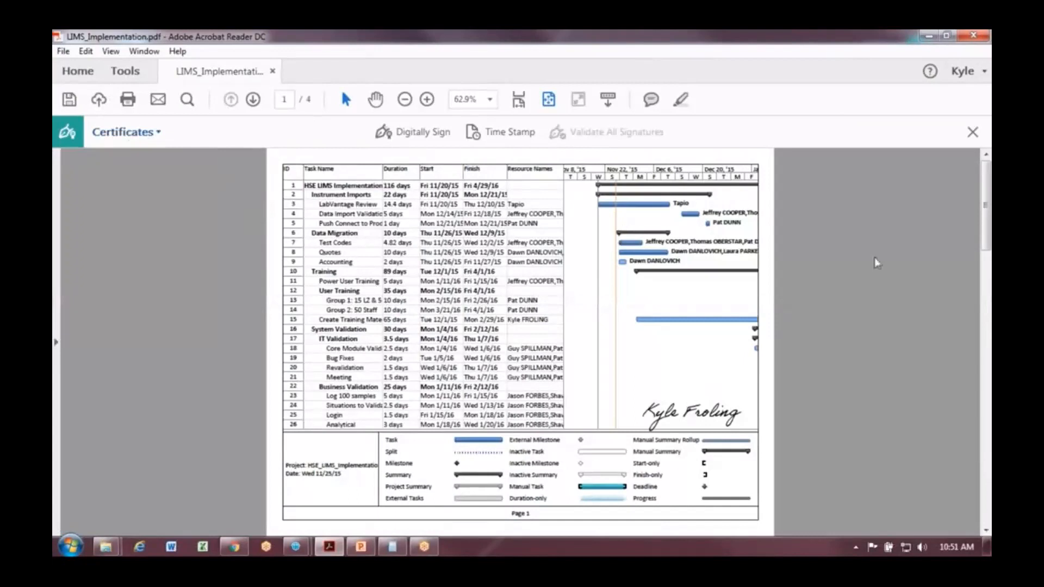
Draw a digital signature box over the Gantt chart's right side and choose the second Digital ID.
{"action": "left_click", "coordinate": [410, 135]}
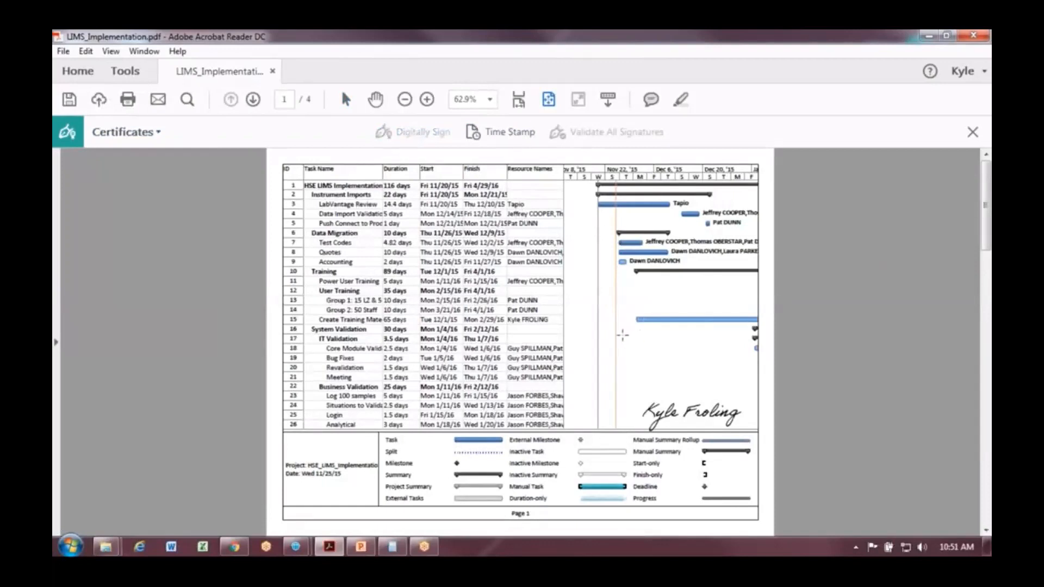
{"action": "mouse_move", "coordinate": [622, 335]}
{"action": "left_mouse_down"}
{"action": "mouse_move", "coordinate": [657, 369]}
{"action": "mouse_move", "coordinate": [724, 401]}
{"action": "mouse_move", "coordinate": [747, 393]}
{"action": "left_mouse_up"}
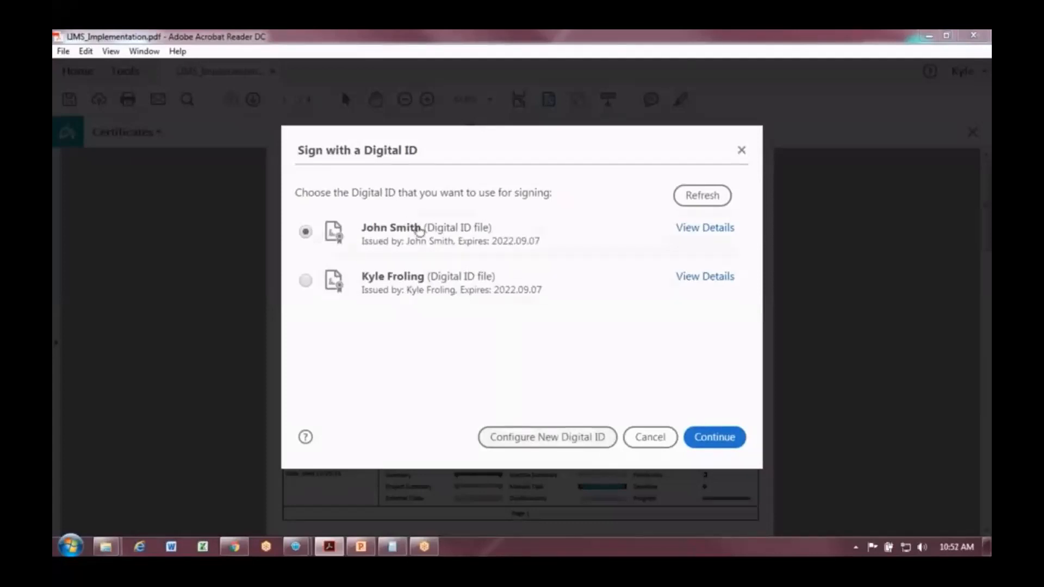
{"action": "left_click", "coordinate": [304, 283]}
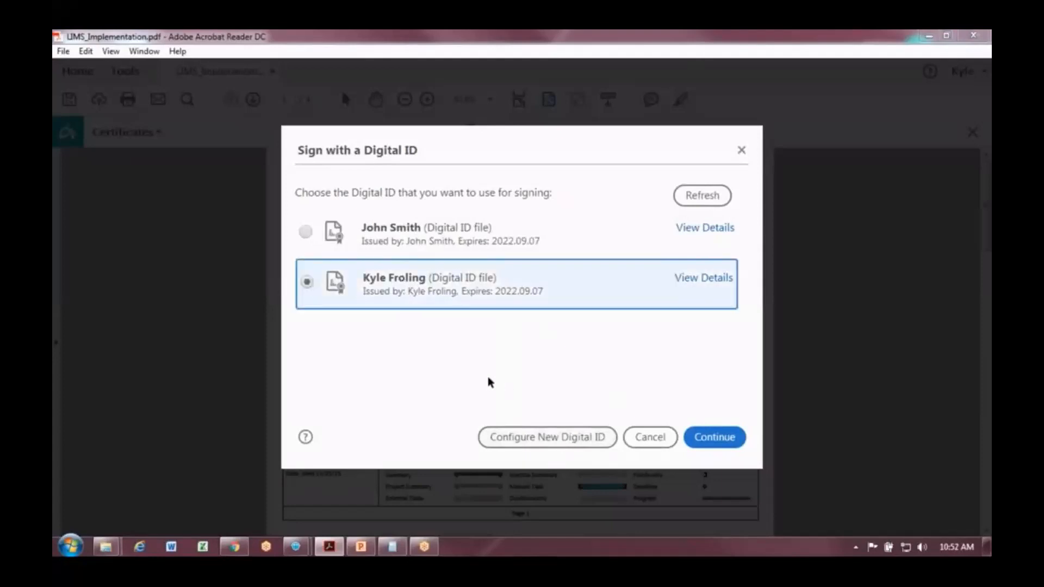
{"action": "left_click", "coordinate": [715, 441]}
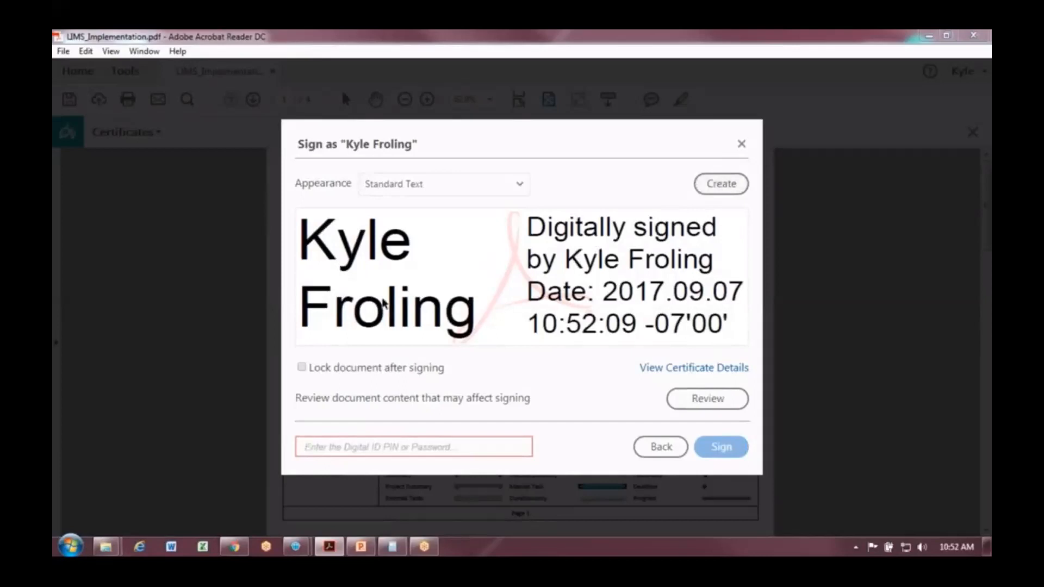
Sign with the Digital ID password, with Lock document after signing enabled.
{"action": "left_click", "coordinate": [302, 368]}
{"action": "type", "text": "•••••••••"}
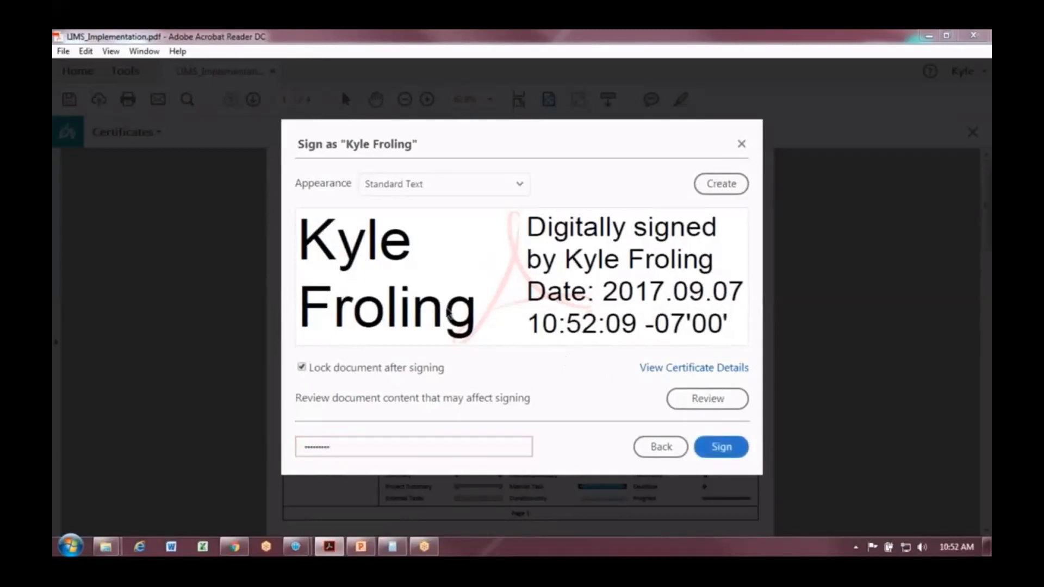
{"action": "left_click", "coordinate": [723, 446]}
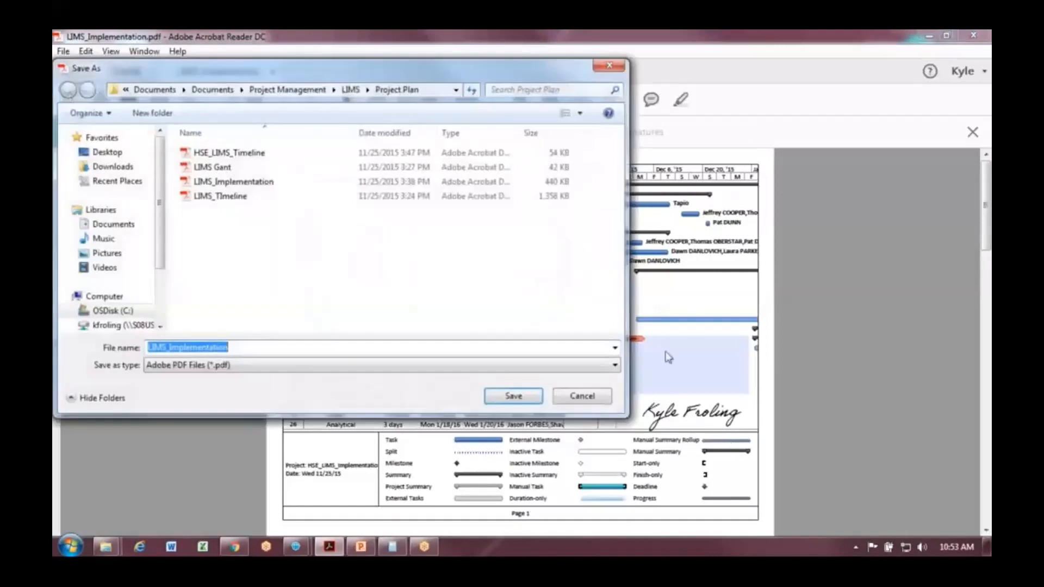
Save the signed PDF to the Desktop as LIMS_Implementation_Signed.
{"action": "left_click", "coordinate": [241, 348]}
{"action": "type", "text": "_"}
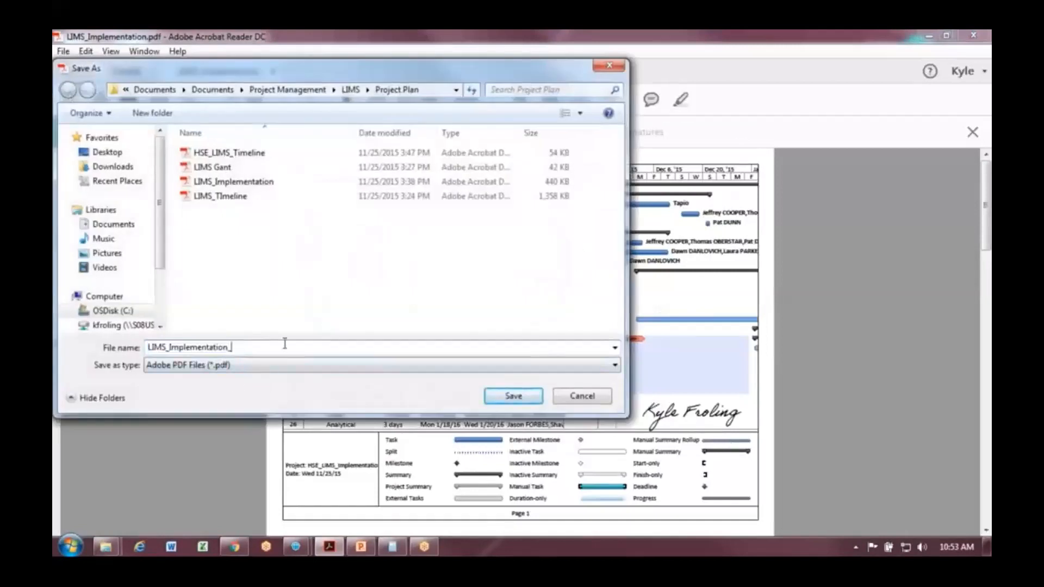
{"action": "type", "text": "Signed"}
{"action": "left_click", "coordinate": [103, 152]}
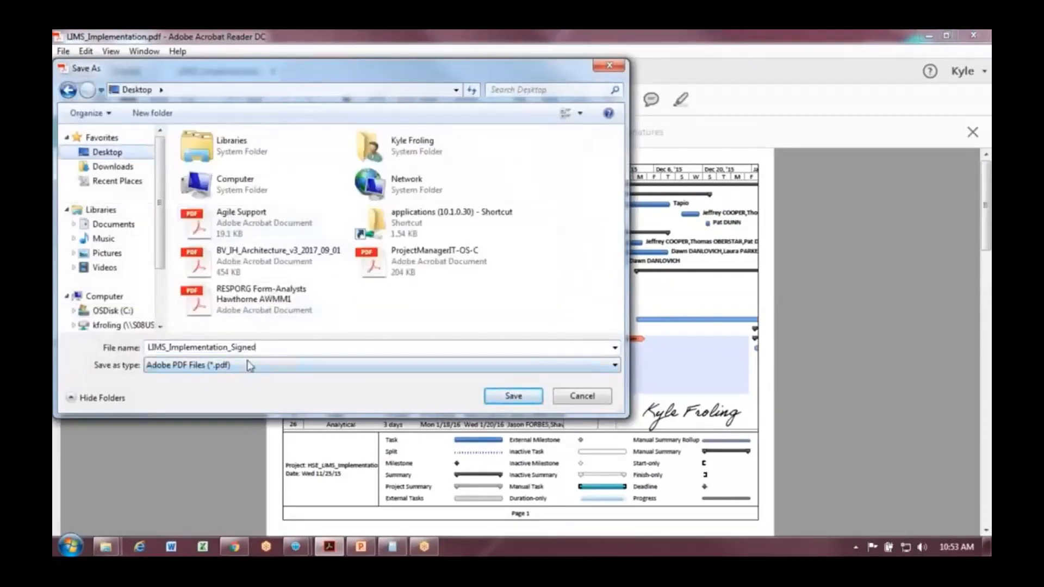
{"action": "left_click", "coordinate": [510, 397]}
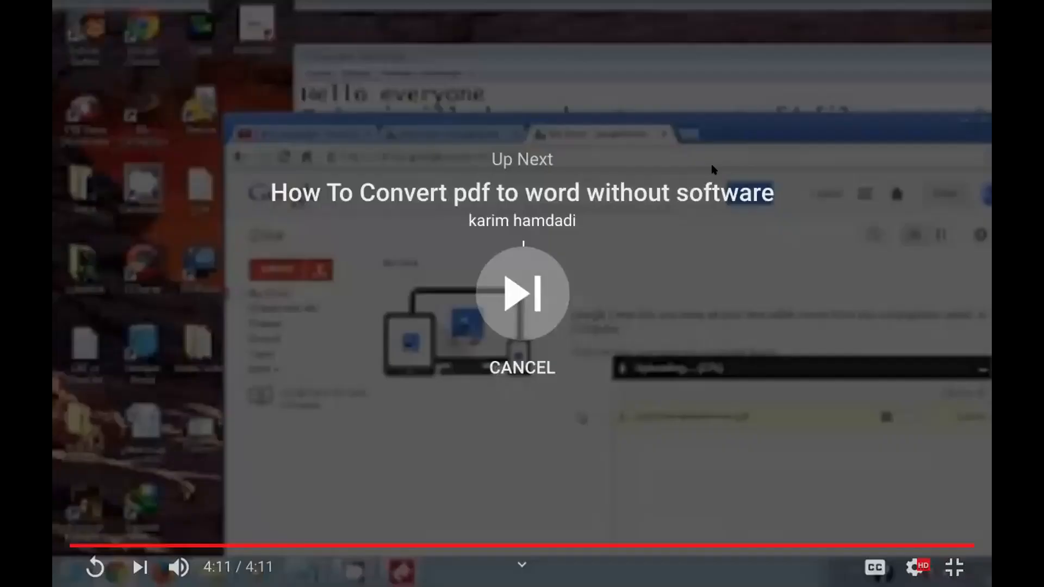
Exit fullscreen, cancel the next video's autoplay and minimize the browser.
{"action": "key", "text": "Escape"}
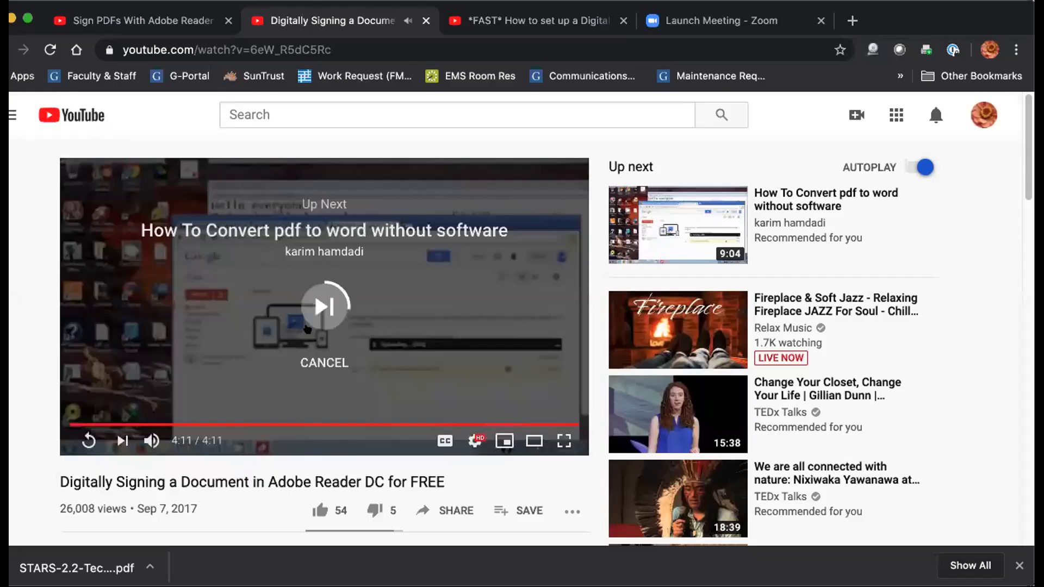
{"action": "left_click", "coordinate": [328, 365]}
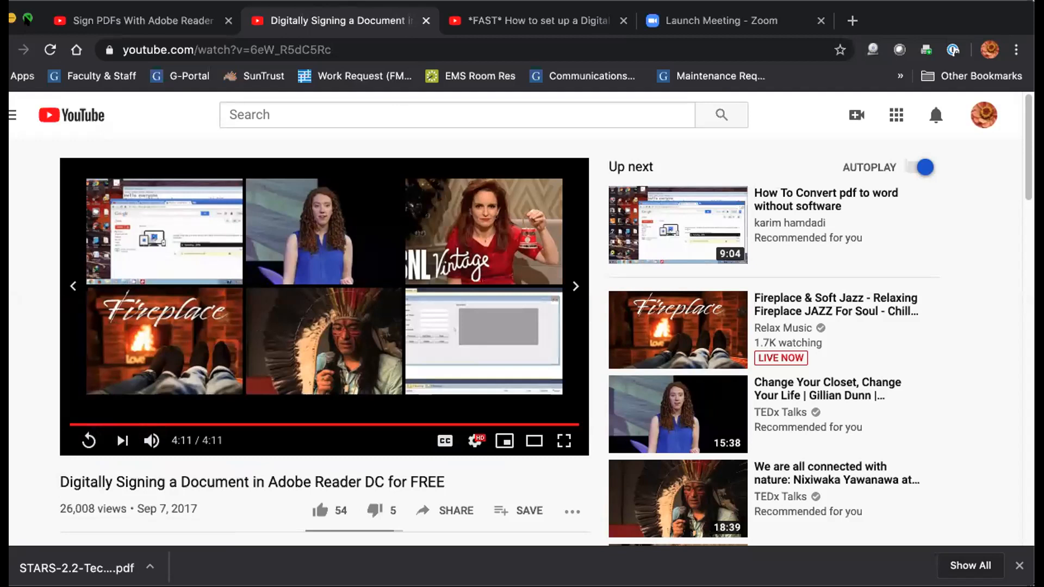
{"action": "left_click", "coordinate": [12, 18]}
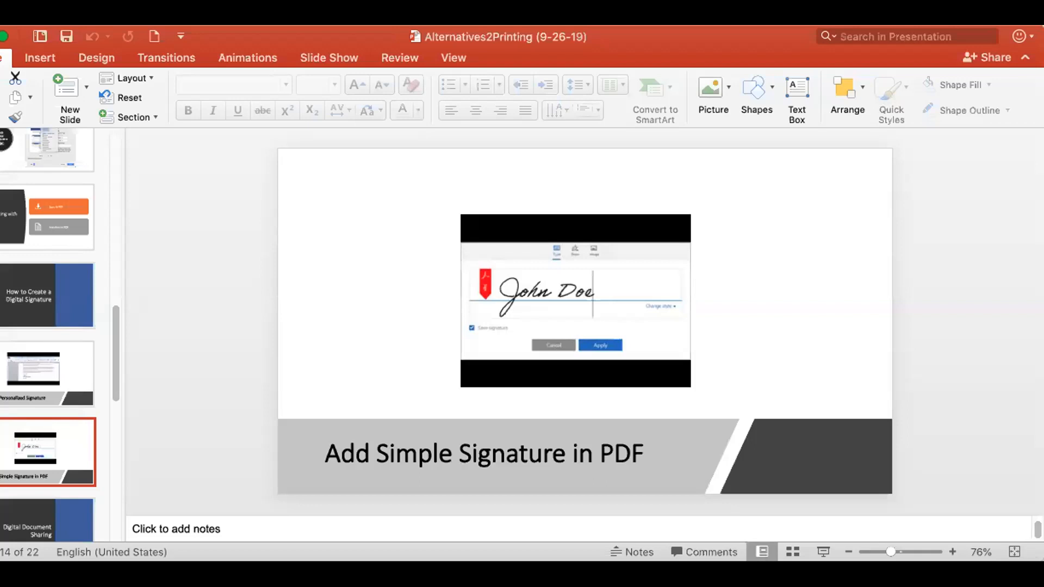
Scroll the slide thumbnails down to slide 14, 'Add Simple Signature in PDF'.
{"action": "scroll", "coordinate": [115, 415], "scroll_direction": "down", "scroll_amount": 3}
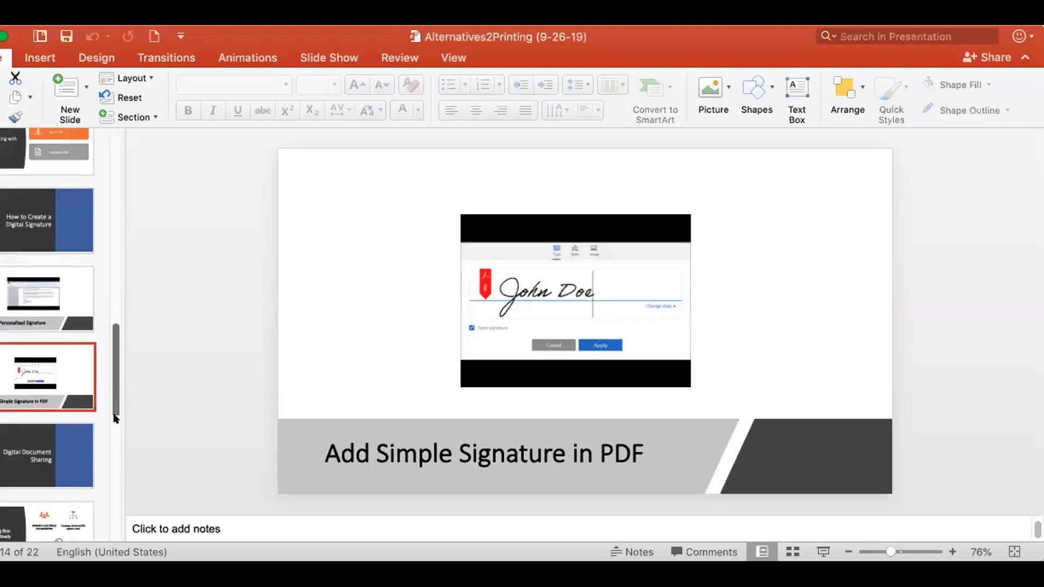